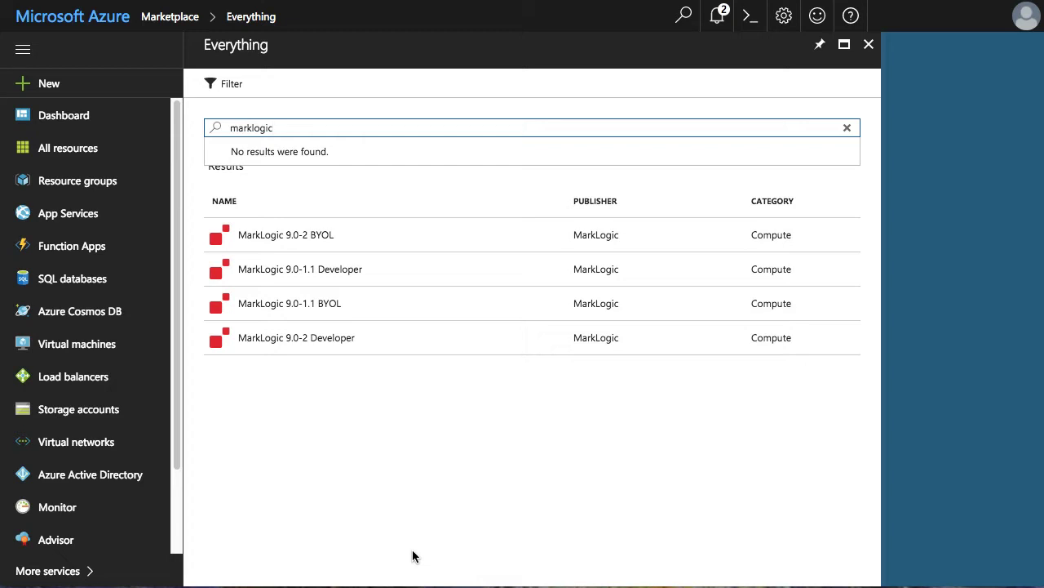
- Open the MarkLogic 9.0-2 Developer offer from the 'marklogic' Marketplace search results
{"action": "left_click", "coordinate": [314, 349]}
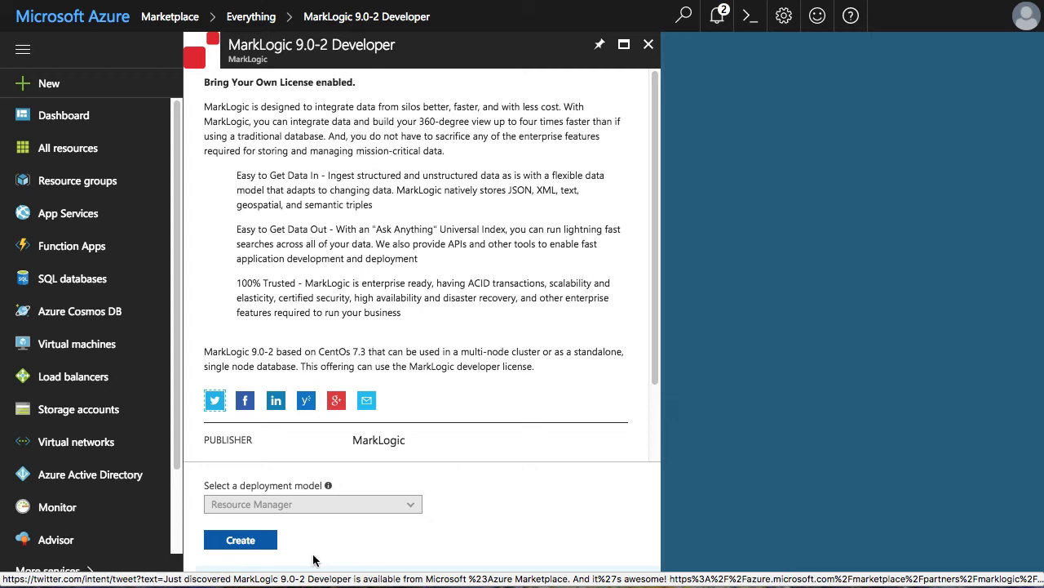
- Start creating a VM from the offer, naming it mlu1 and entering an admin user name
{"action": "left_click", "coordinate": [260, 546]}
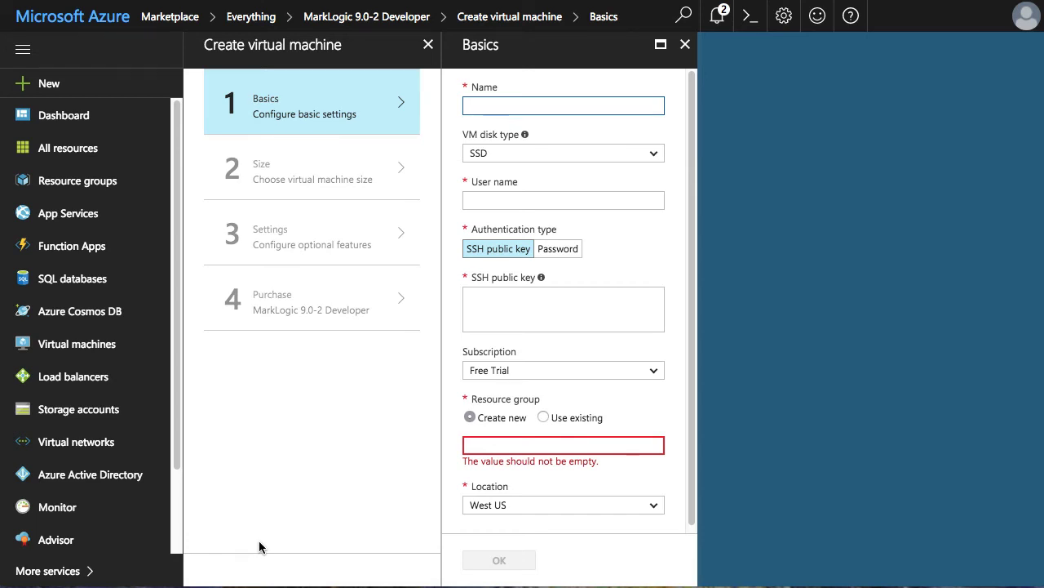
{"action": "type", "text": "mlu1"}
{"action": "key", "text": "Tab"}
- Switch to password authentication and enter and confirm the admin password
{"action": "key", "text": "Tab"}
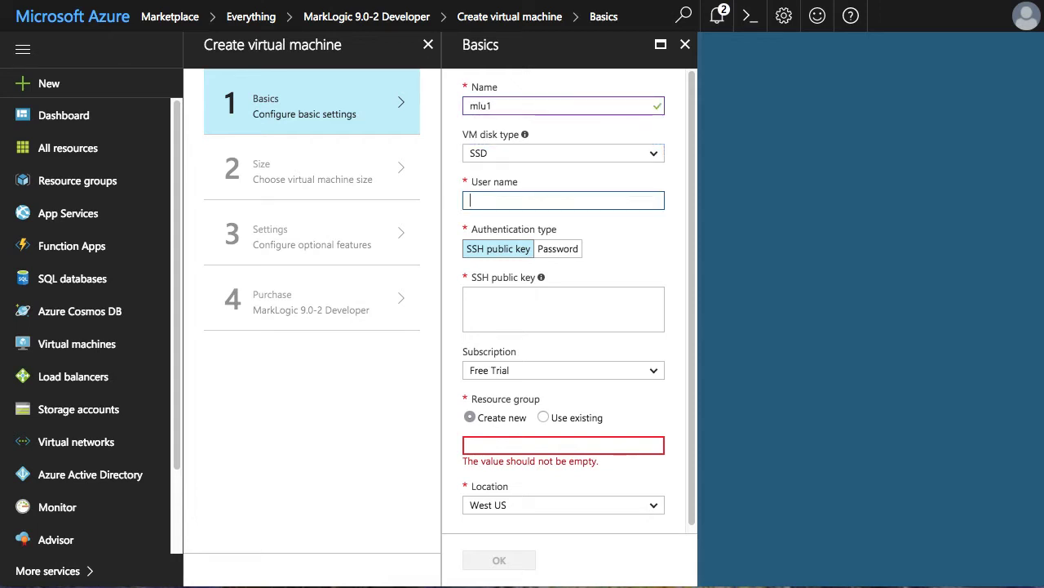
{"action": "type", "text": "cent"}
{"action": "left_click", "coordinate": [559, 249]}
{"action": "type", "text": "Password12345678"}
{"action": "key", "text": "Tab"}
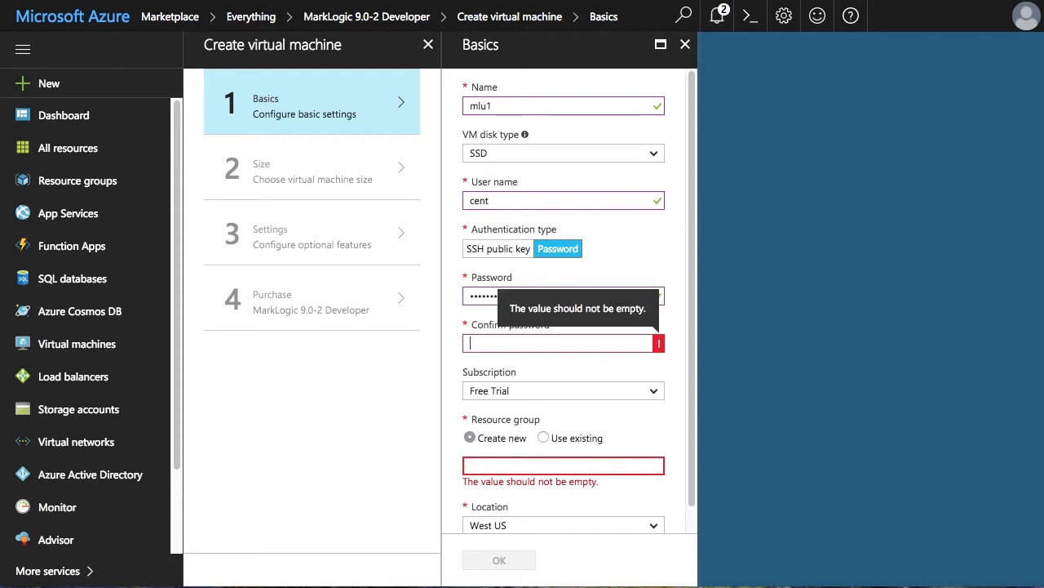
{"action": "type", "text": "password12345678"}
{"action": "key", "text": "Tab"}
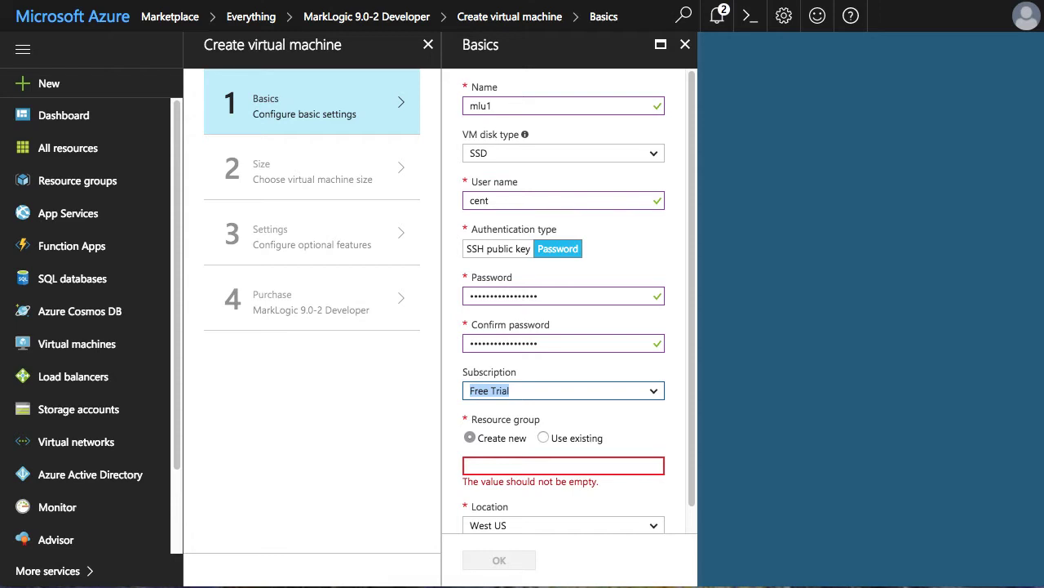
- Create the new resource group mlu and confirm the basic VM settings
{"action": "key", "text": "Tab"}
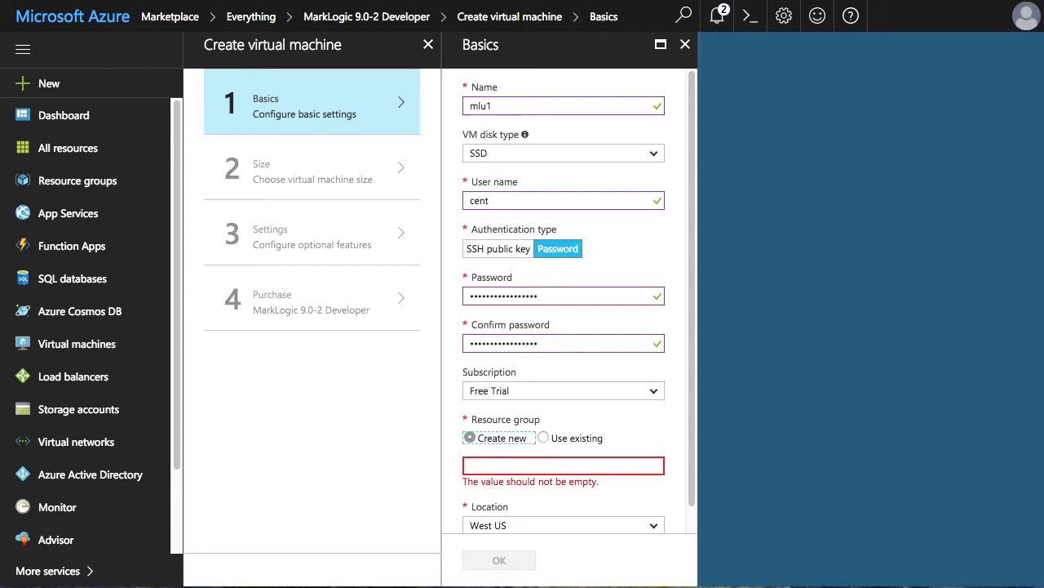
{"action": "key", "text": "Tab"}
{"action": "type", "text": "mlu"}
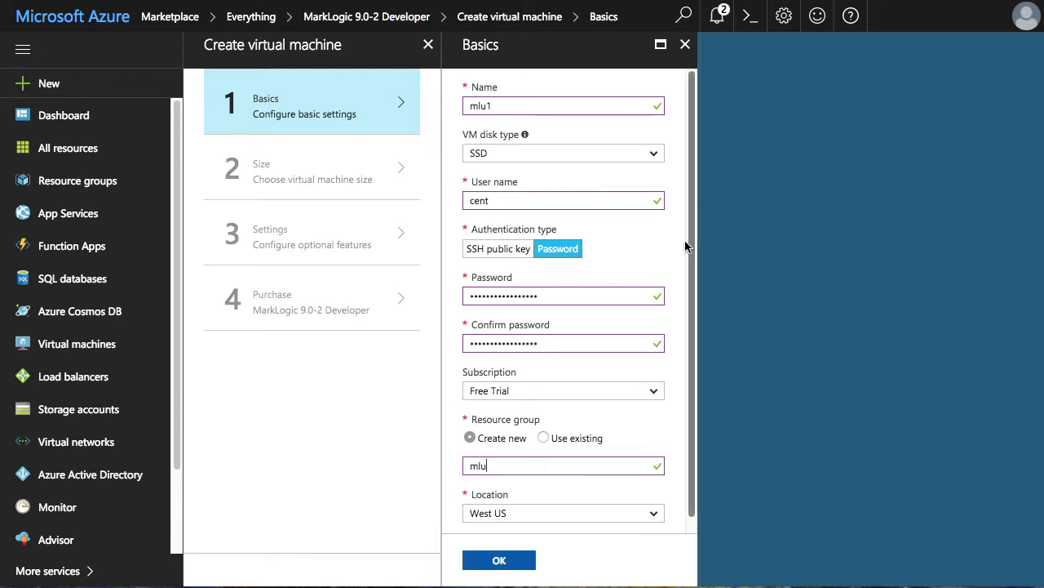
{"action": "scroll", "coordinate": [649, 440], "scroll_direction": "down", "scroll_amount": 1}
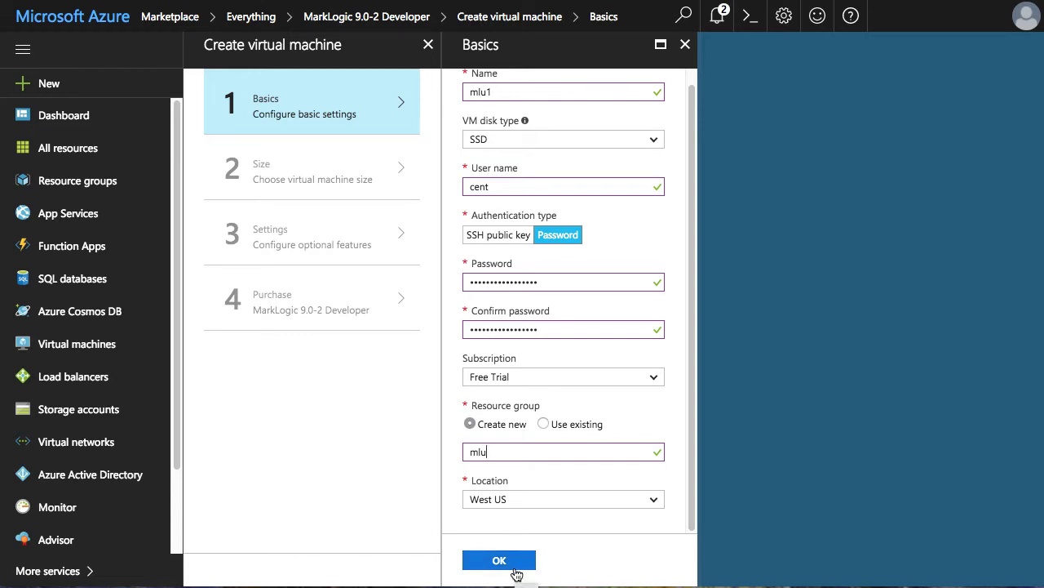
{"action": "left_click", "coordinate": [499, 562]}
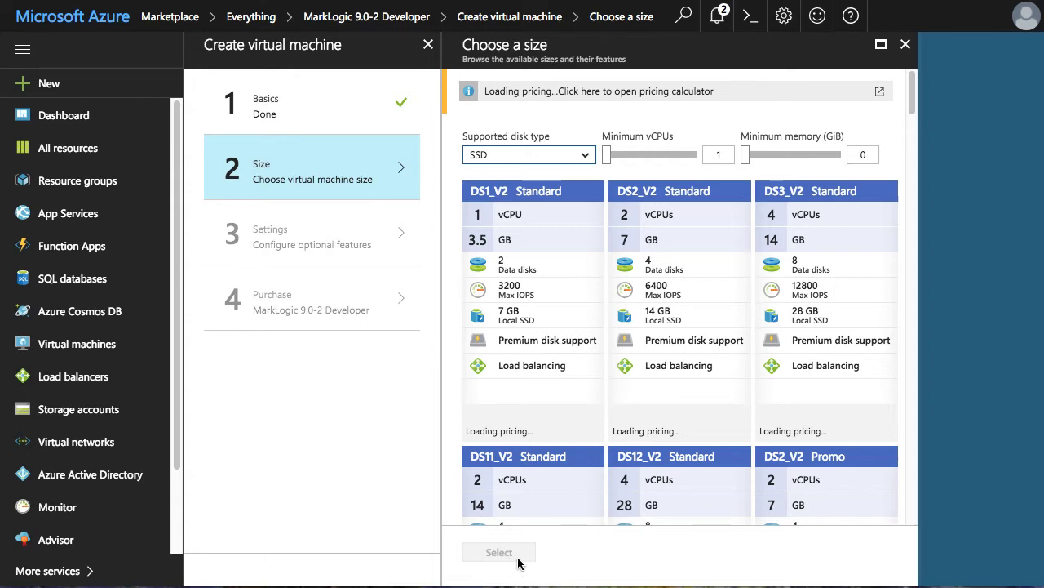
- Filter the VM sizes to a minimum of 4 vCPUs and 2 GiB memory
{"action": "left_click", "coordinate": [722, 151]}
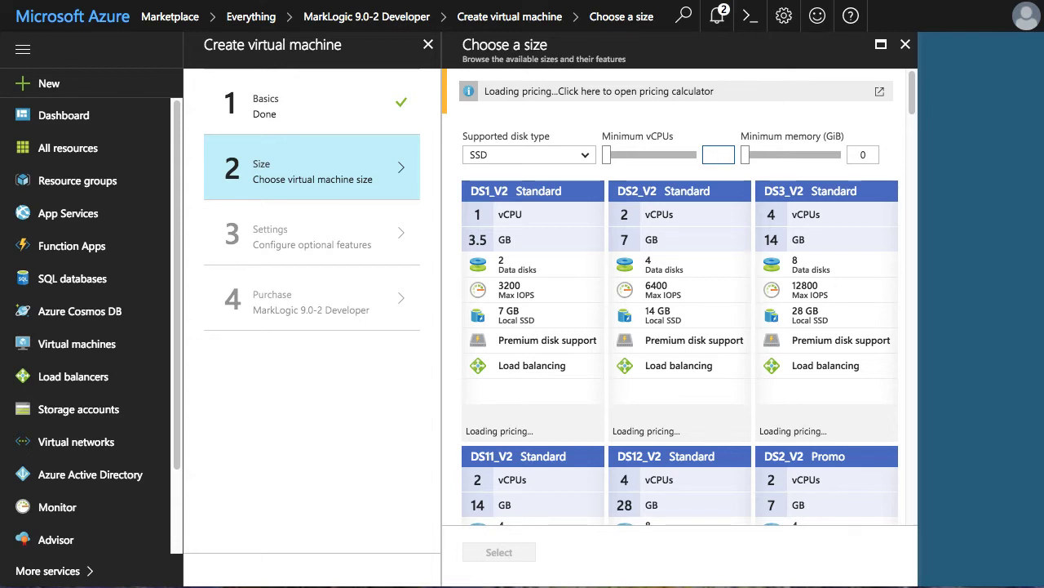
{"action": "type", "text": "1"}
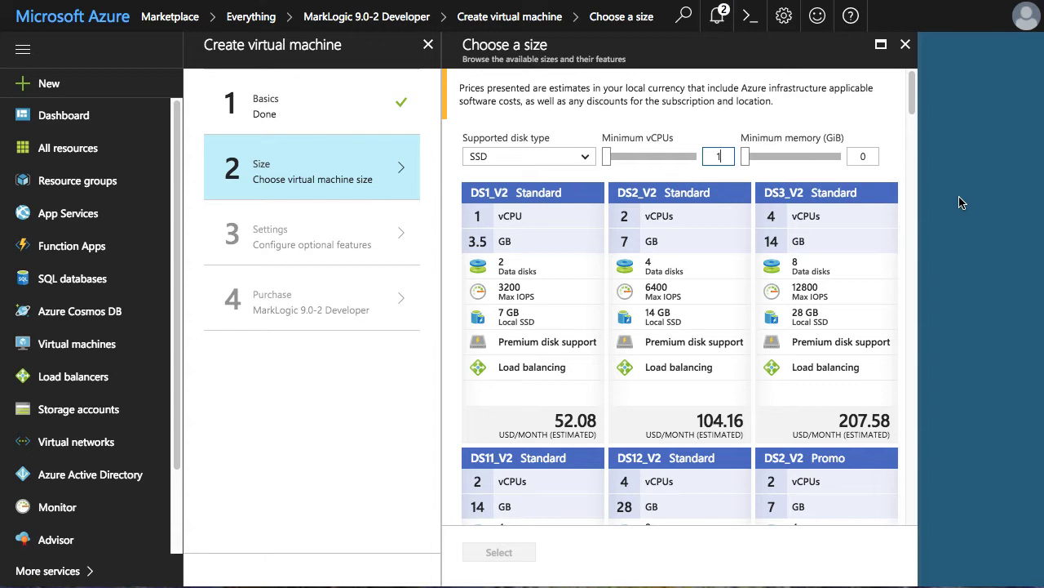
{"action": "key", "text": "BackSpace"}
{"action": "type", "text": "4"}
{"action": "key", "text": "Tab"}
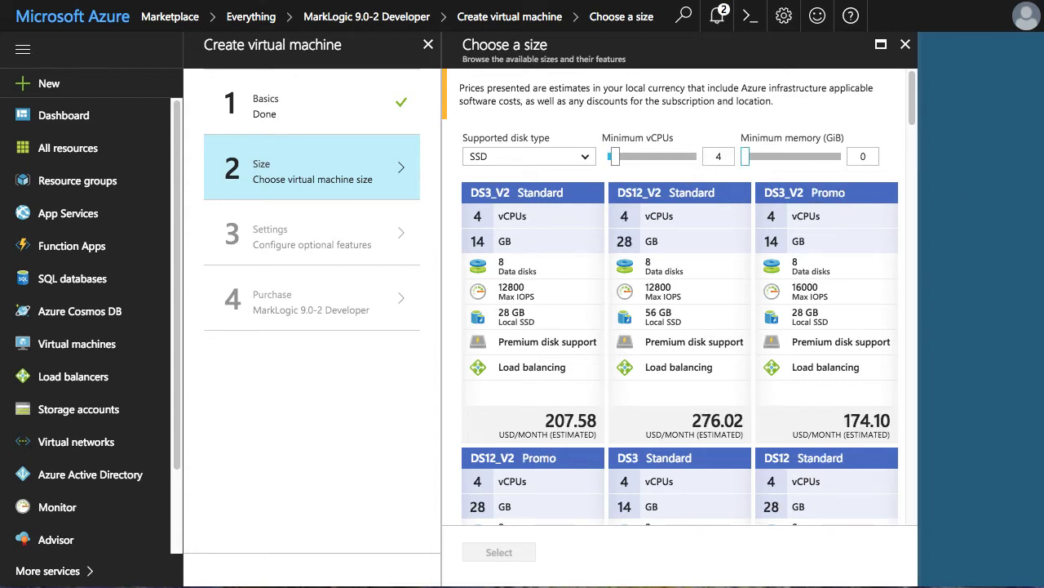
{"action": "left_click", "coordinate": [862, 156]}
{"action": "key", "text": "BackSpace"}
{"action": "type", "text": "2"}
{"action": "key", "text": "Tab"}
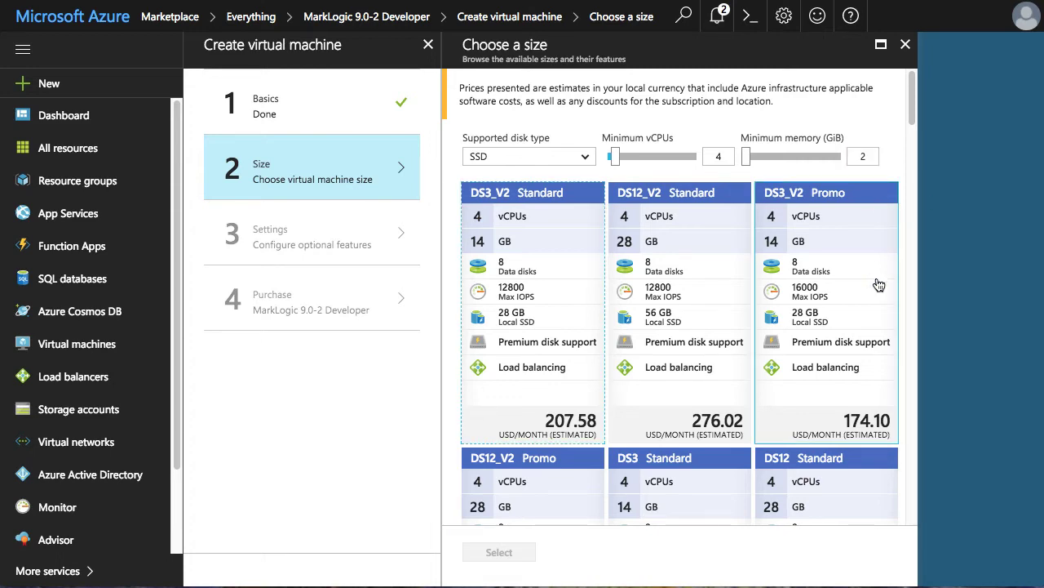
- Choose the DS3_V2 Promo size (4 vCPUs, 14 GB) for the VM
{"action": "scroll", "coordinate": [878, 284], "scroll_direction": "down", "scroll_amount": 2}
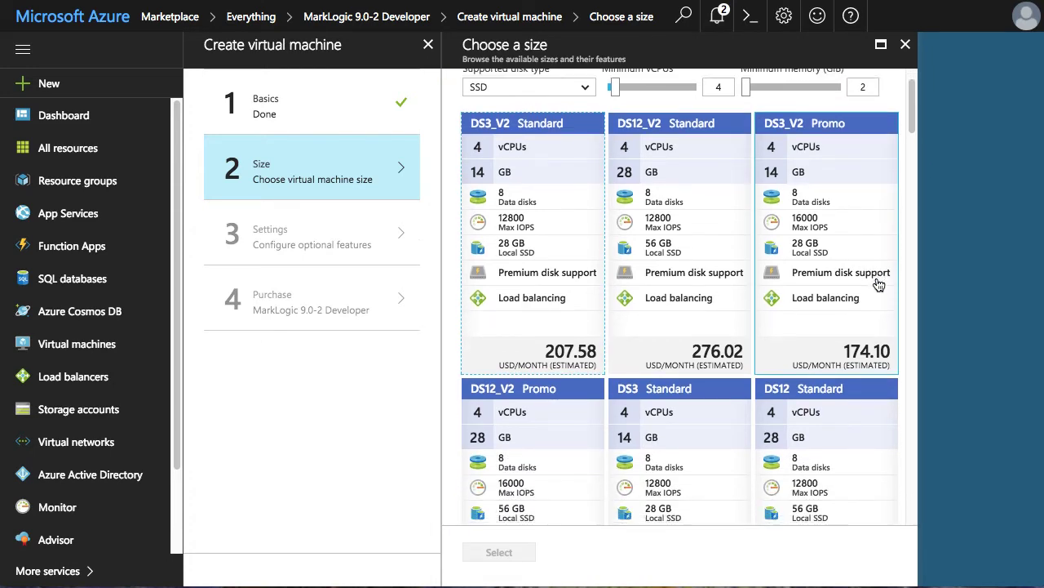
{"action": "scroll", "coordinate": [879, 284], "scroll_direction": "down", "scroll_amount": 6}
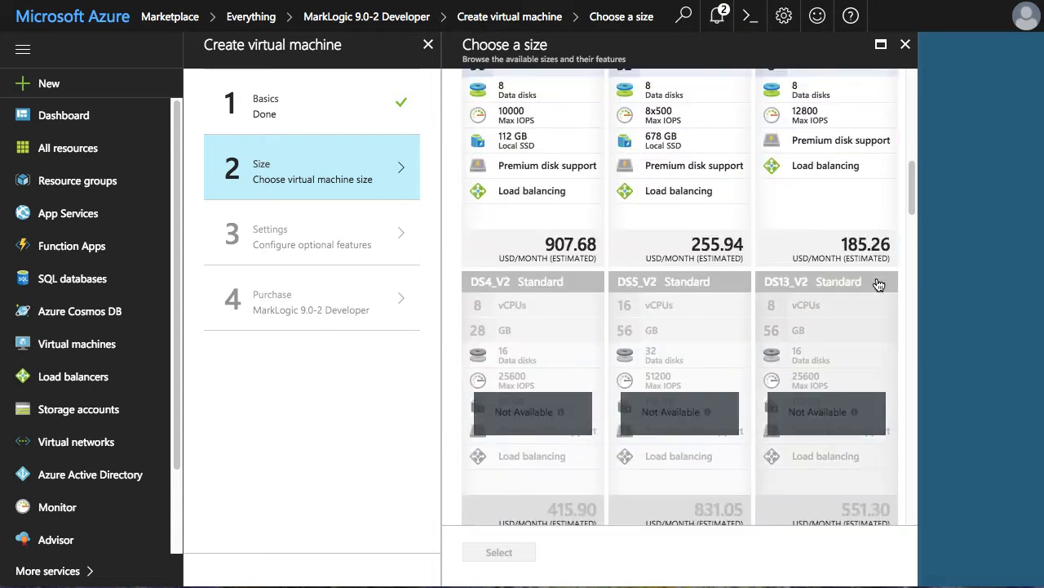
{"action": "scroll", "coordinate": [879, 284], "scroll_direction": "up", "scroll_amount": 10}
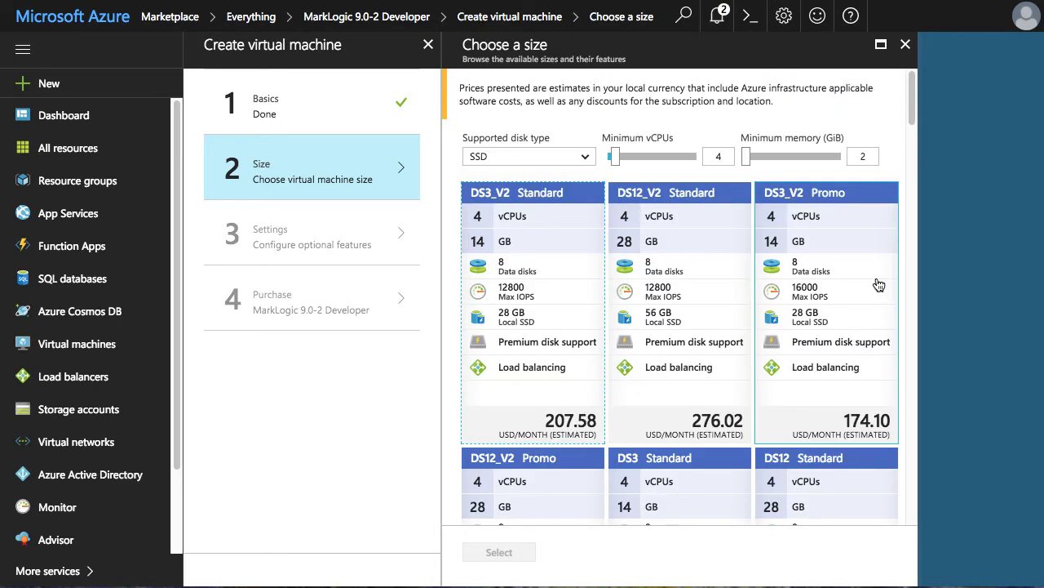
{"action": "left_click", "coordinate": [834, 307]}
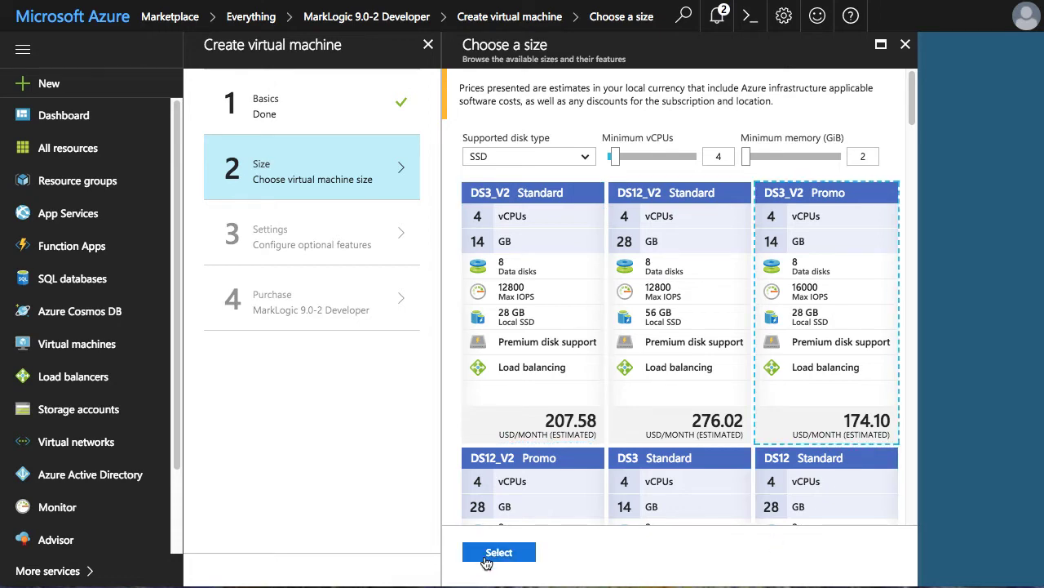
{"action": "left_click", "coordinate": [483, 555]}
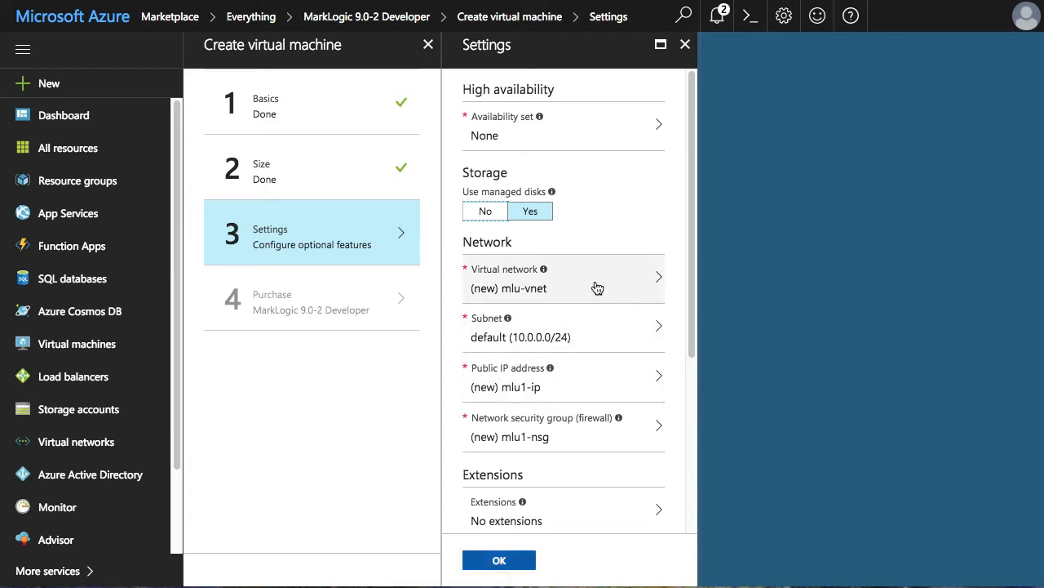
- Keep the default network, public IP and diagnostics settings and proceed to the purchase summary
{"action": "scroll", "coordinate": [593, 393], "scroll_direction": "down", "scroll_amount": 1}
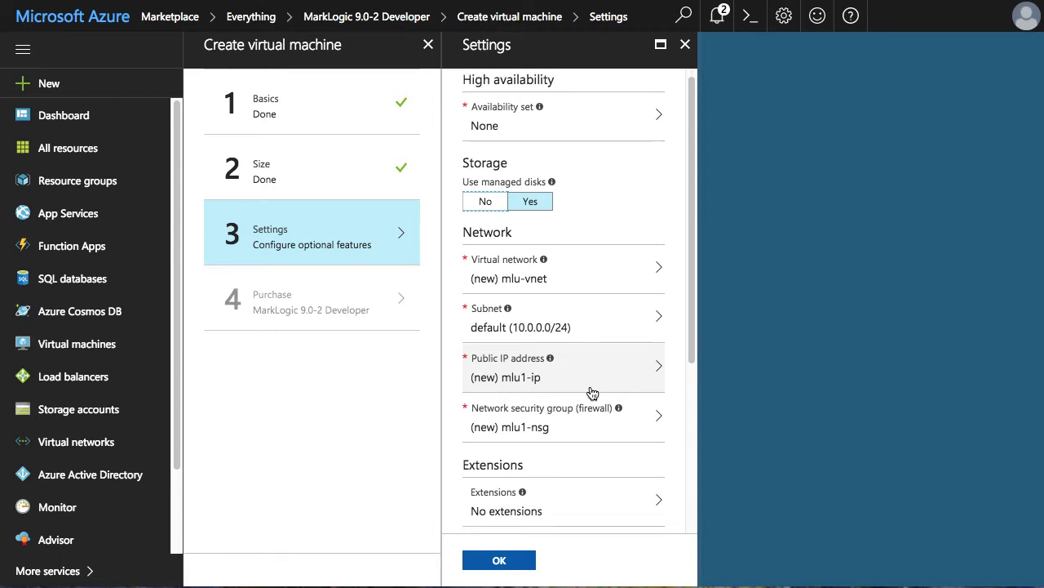
{"action": "scroll", "coordinate": [592, 394], "scroll_direction": "down", "scroll_amount": 3}
{"action": "scroll", "coordinate": [592, 394], "scroll_direction": "down", "scroll_amount": 2}
{"action": "scroll", "coordinate": [593, 393], "scroll_direction": "down", "scroll_amount": 5}
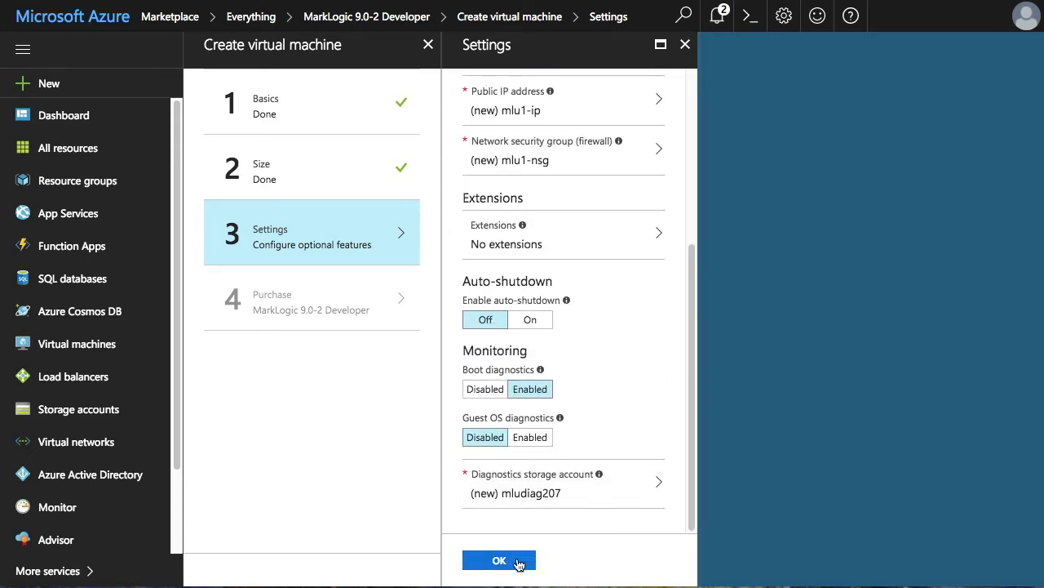
{"action": "left_click", "coordinate": [517, 563]}
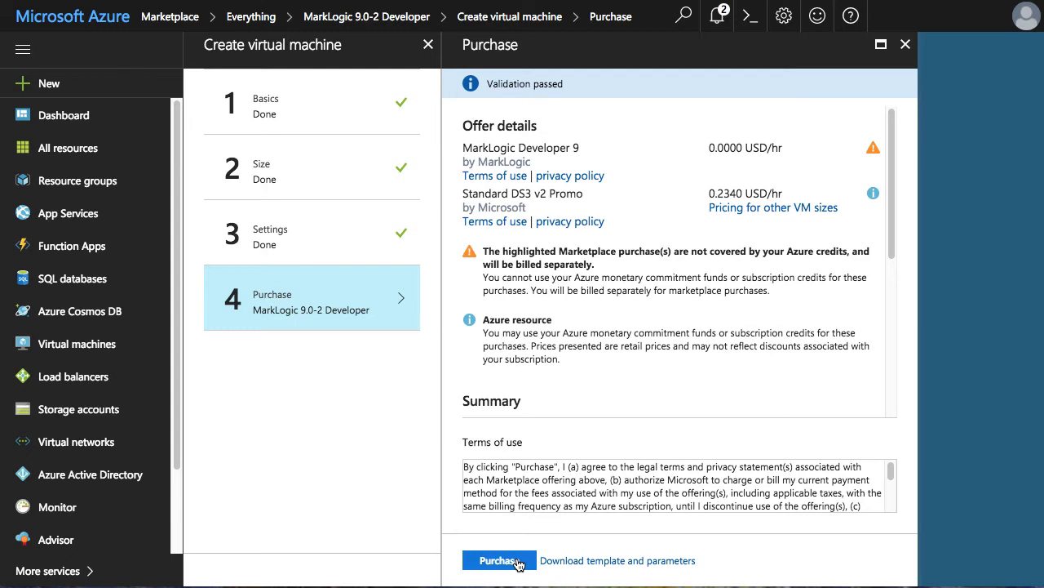
- Purchase the mlu1 VM and wait for its deployment to finish
{"action": "left_click", "coordinate": [499, 560]}
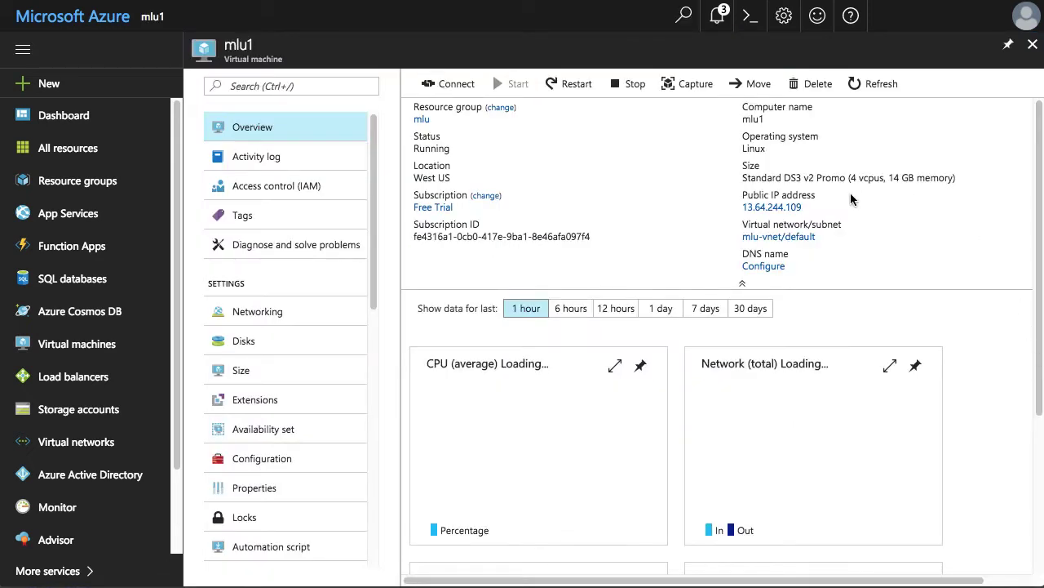
- Save DNS name label mlu-node1 on mlu1-ip and copy its cloudapp.azure.com hostname
{"action": "mouse_move", "coordinate": [785, 209]}
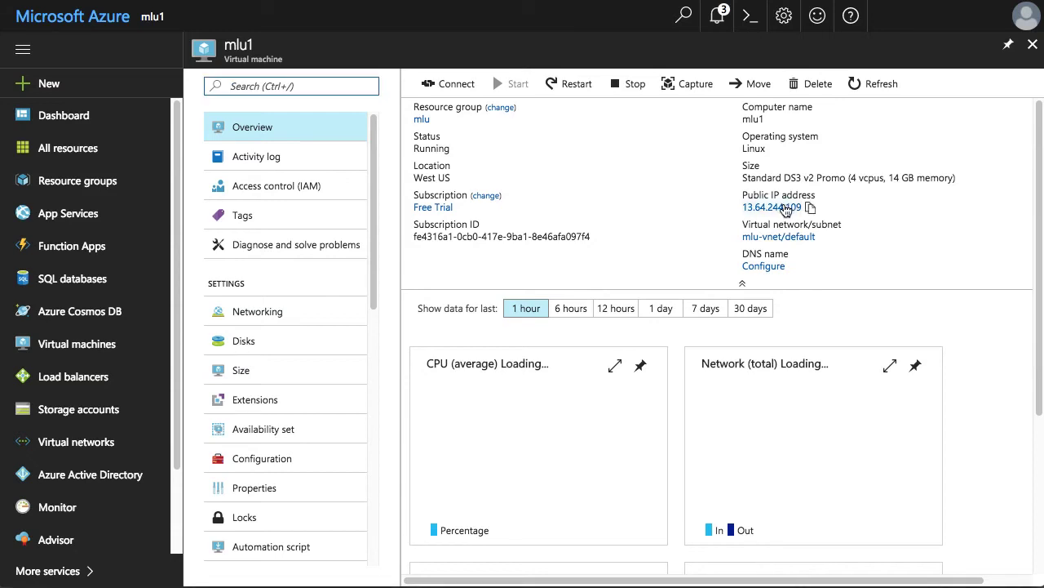
{"action": "left_click", "coordinate": [775, 208]}
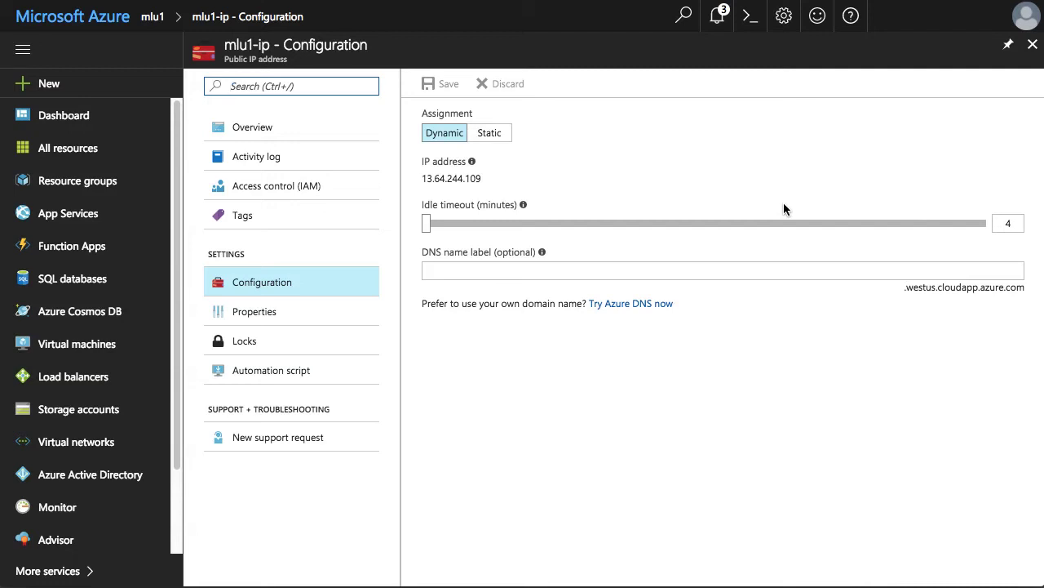
{"action": "left_click", "coordinate": [718, 272]}
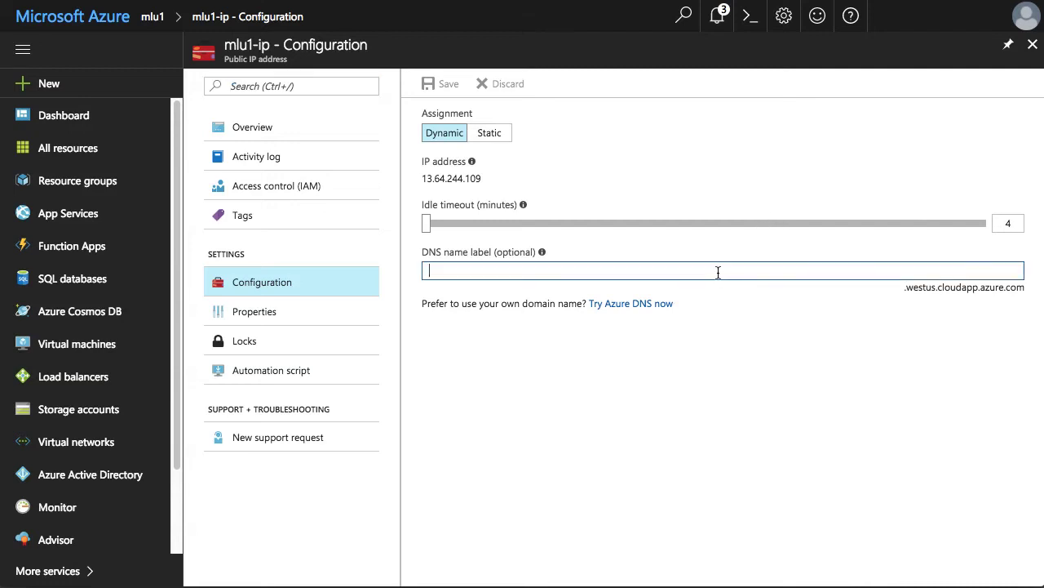
{"action": "type", "text": "mlu-node1"}
{"action": "left_click", "coordinate": [441, 85]}
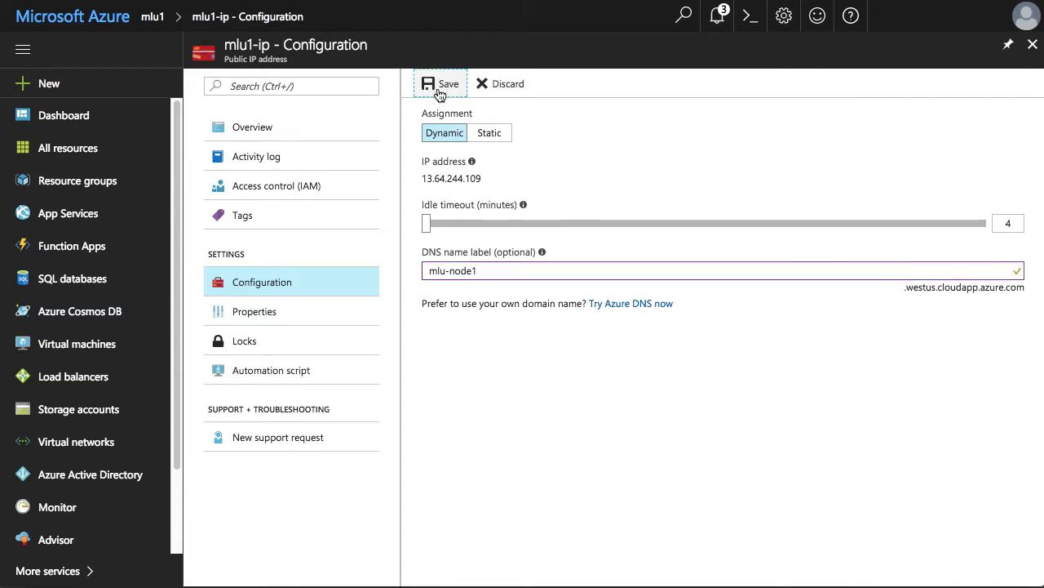
{"action": "left_click", "coordinate": [441, 87]}
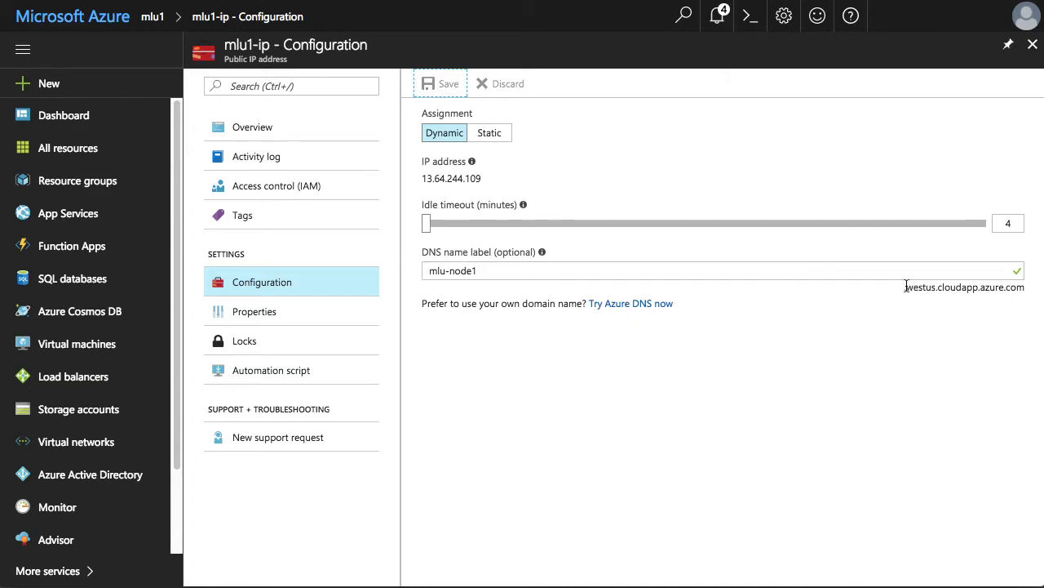
{"action": "left_click_drag", "start_coordinate": [904, 287], "coordinate": [1023, 290]}
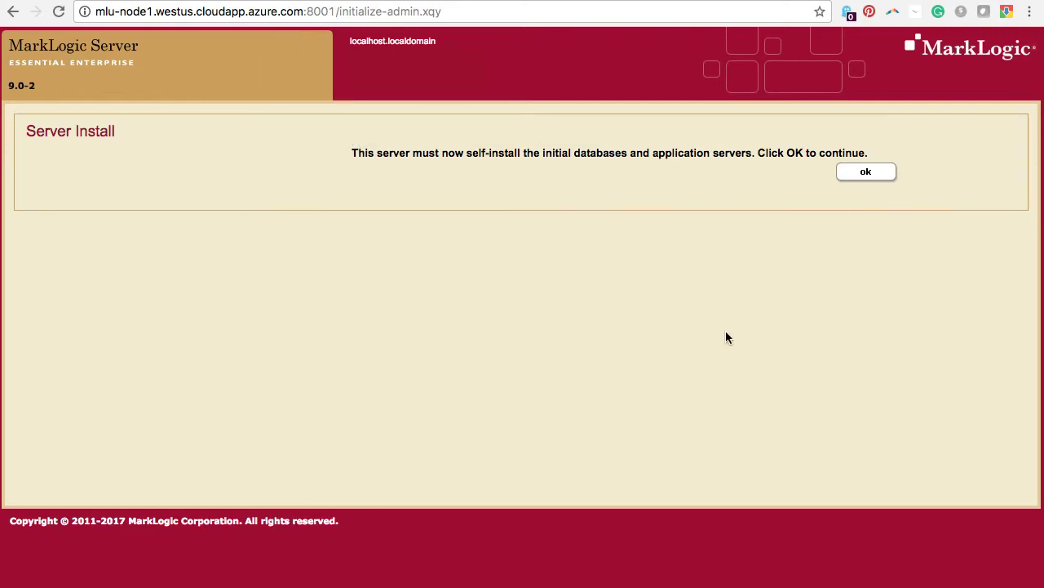
- Run MarkLogic's initial server install and skip joining an existing cluster
{"action": "left_click", "coordinate": [870, 176]}
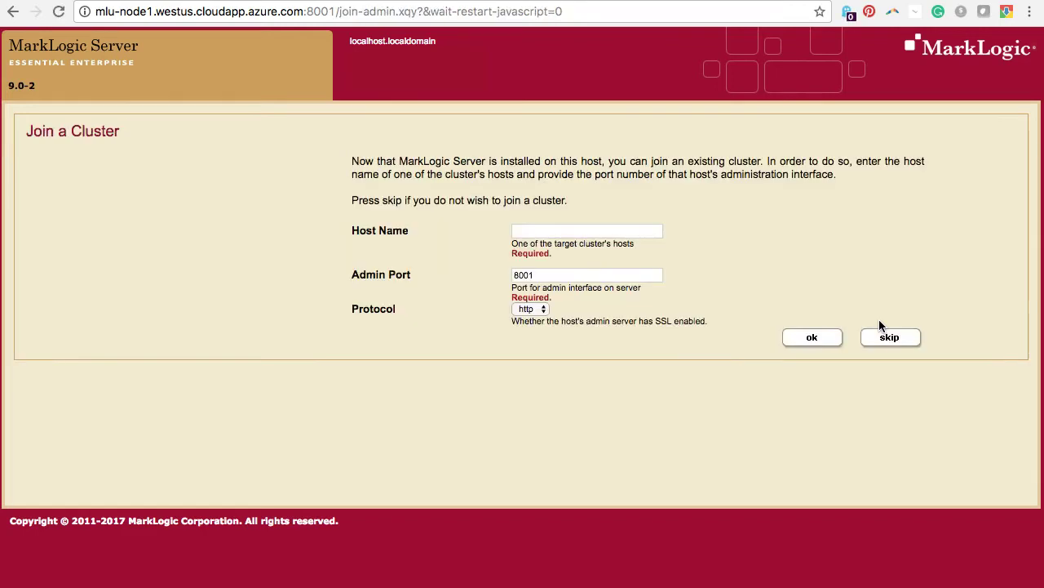
{"action": "left_click", "coordinate": [883, 340]}
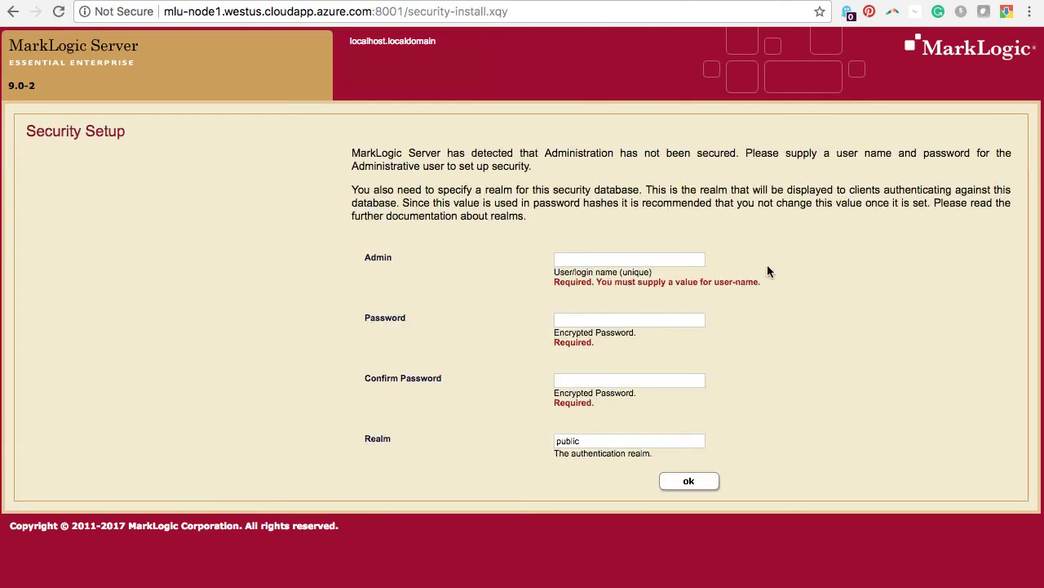
- Set up security with administrator account 'admin' and its password
{"action": "left_click", "coordinate": [681, 257]}
{"action": "type", "text": "admin"}
{"action": "key", "text": "Tab"}
{"action": "type", "text": "admin"}
{"action": "key", "text": "Tab"}
{"action": "type", "text": "admin"}
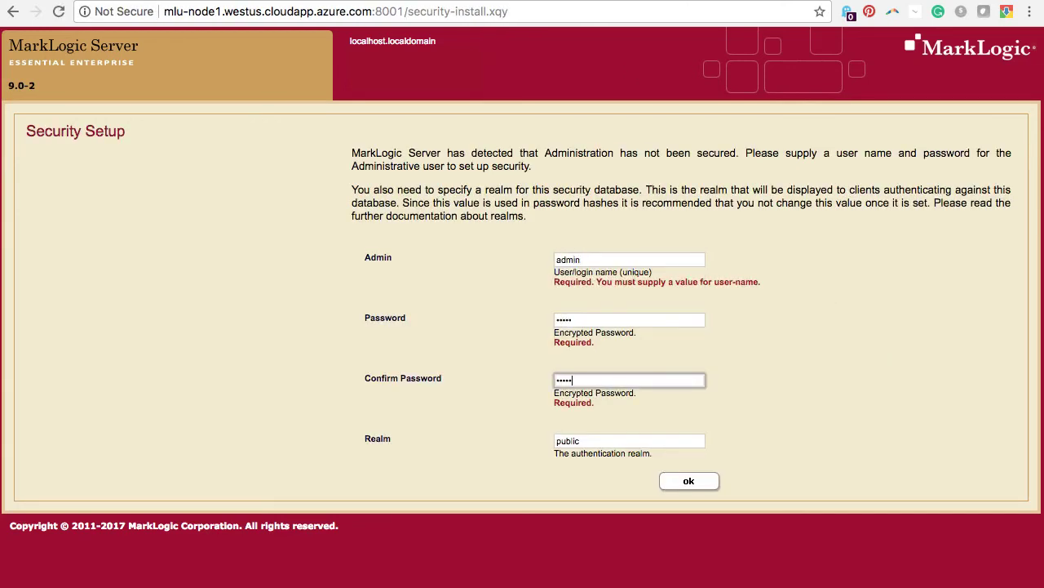
{"action": "left_click", "coordinate": [696, 482]}
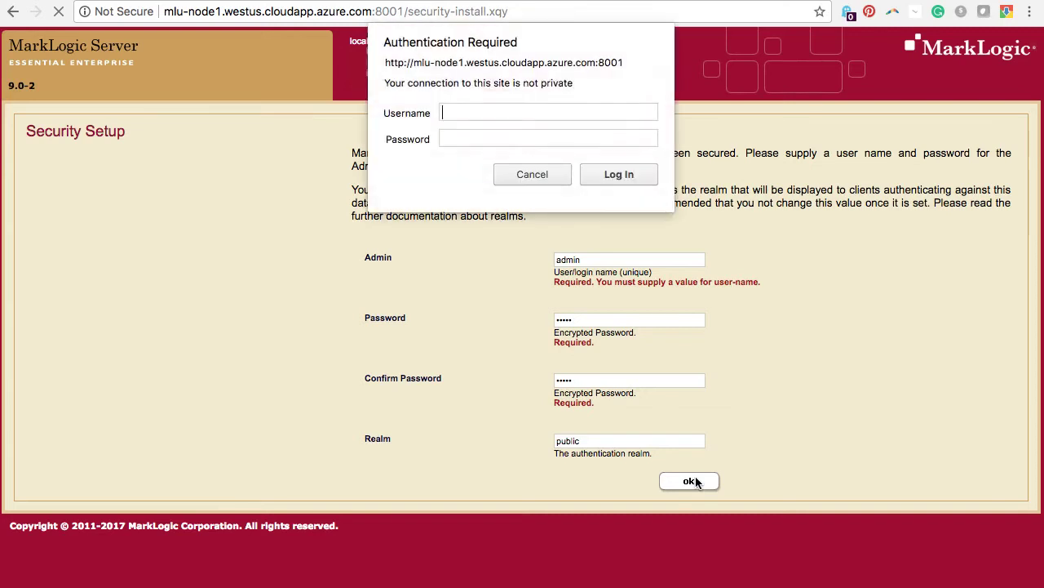
- Log in to MarkLogic Admin with the administrator credentials
{"action": "type", "text": "admin"}
{"action": "key", "text": "Tab"}
{"action": "type", "text": "admin"}
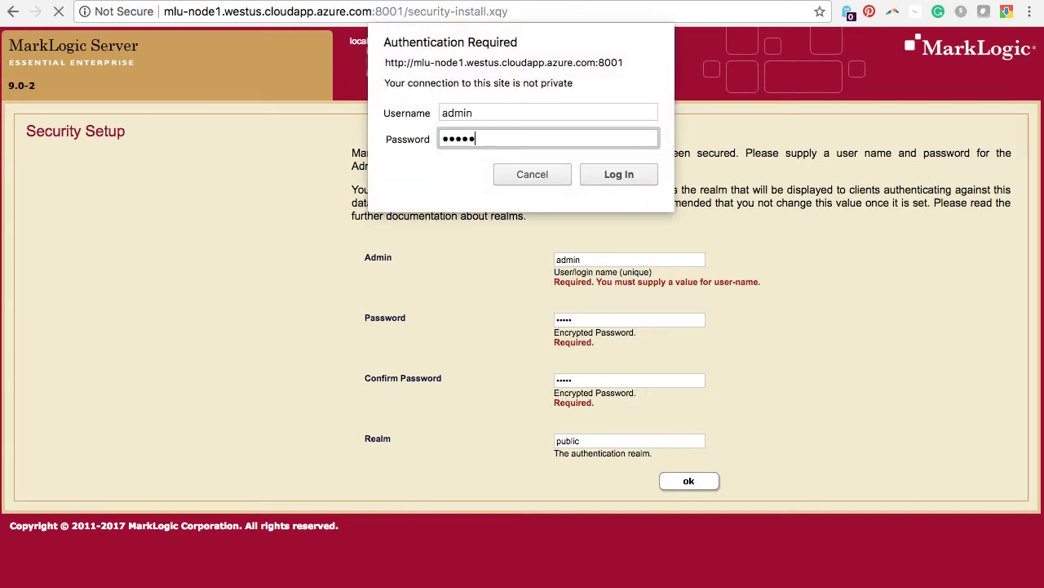
{"action": "left_click", "coordinate": [612, 175]}
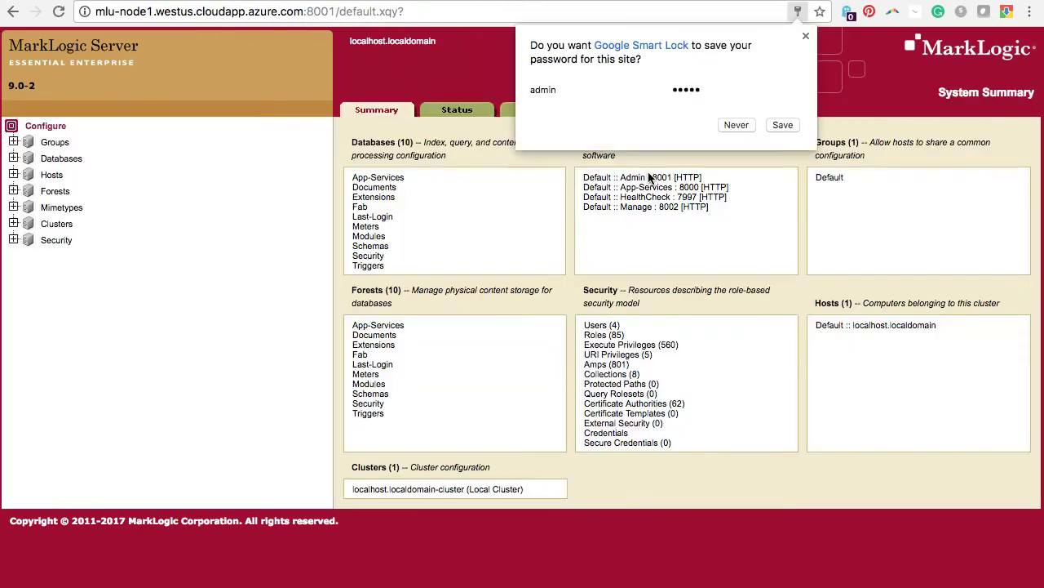
- Dismiss the save-password prompt and return to the Azure portal dashboard
{"action": "left_click", "coordinate": [808, 36]}
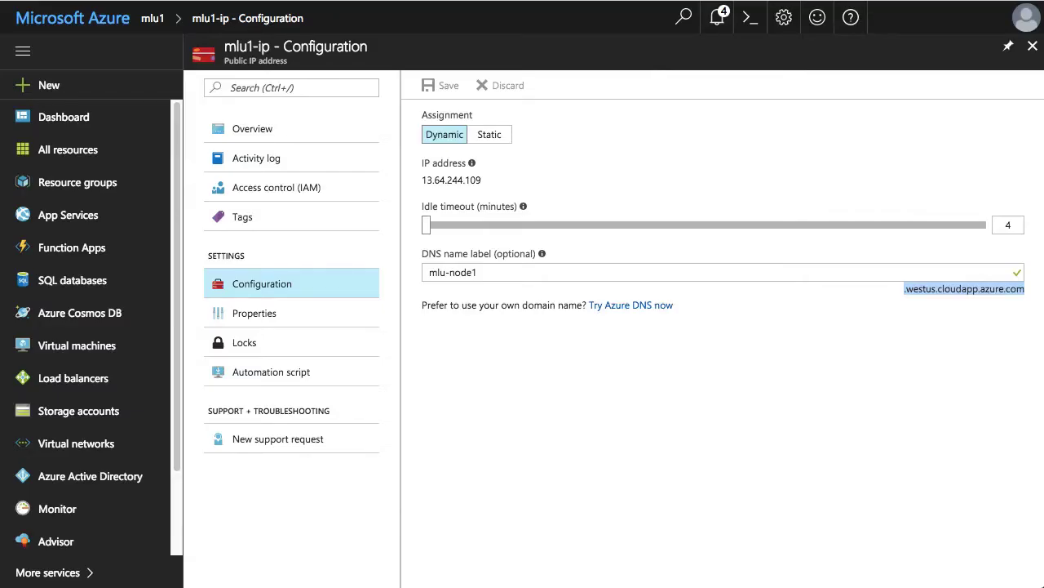
{"action": "left_click", "coordinate": [85, 118]}
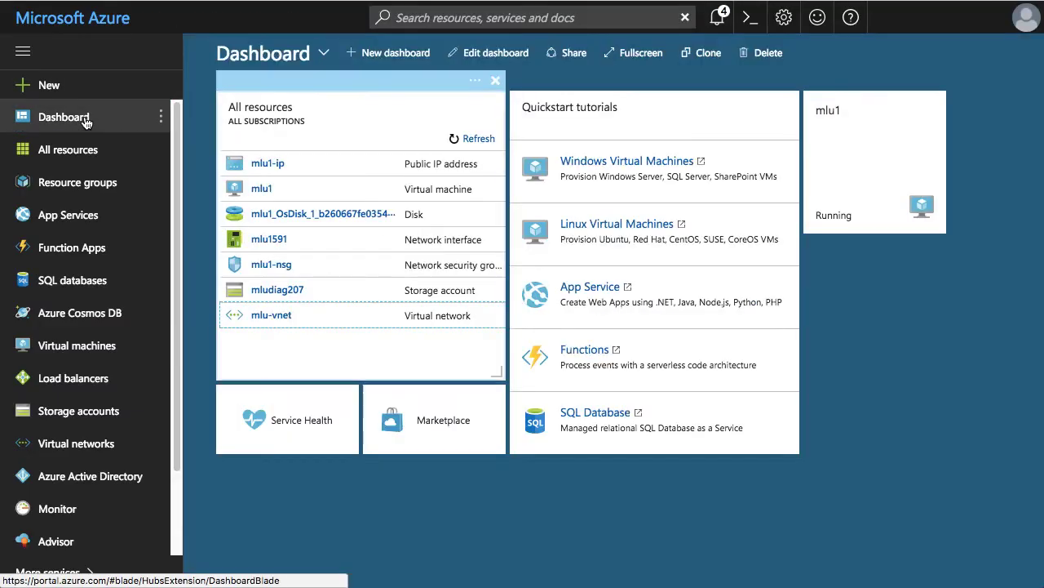
- Search the Marketplace for 'mark' and start a new VM from MarkLogic 9.0-2 Developer
{"action": "left_click", "coordinate": [463, 434]}
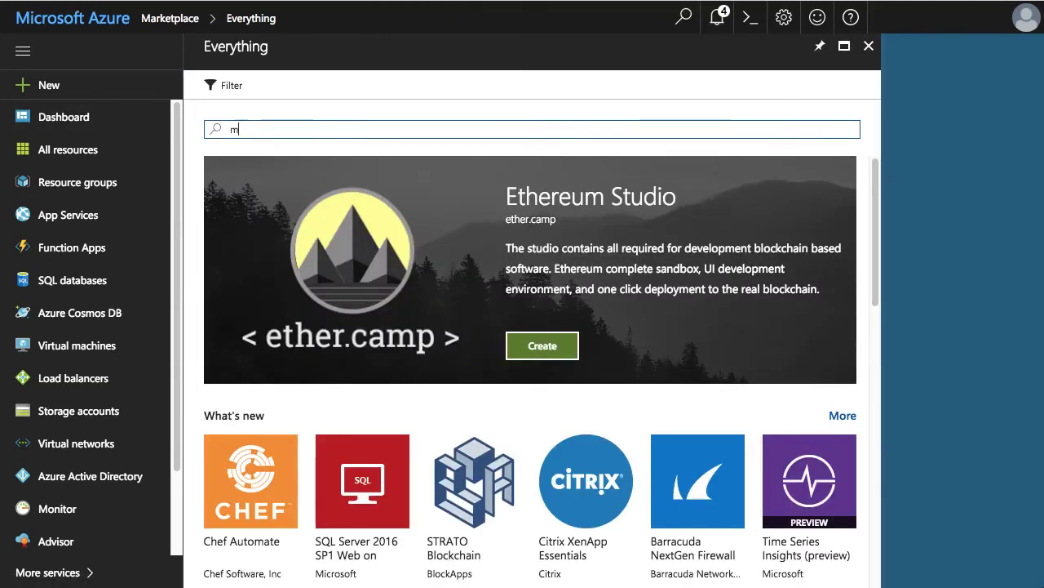
{"action": "type", "text": "mark"}
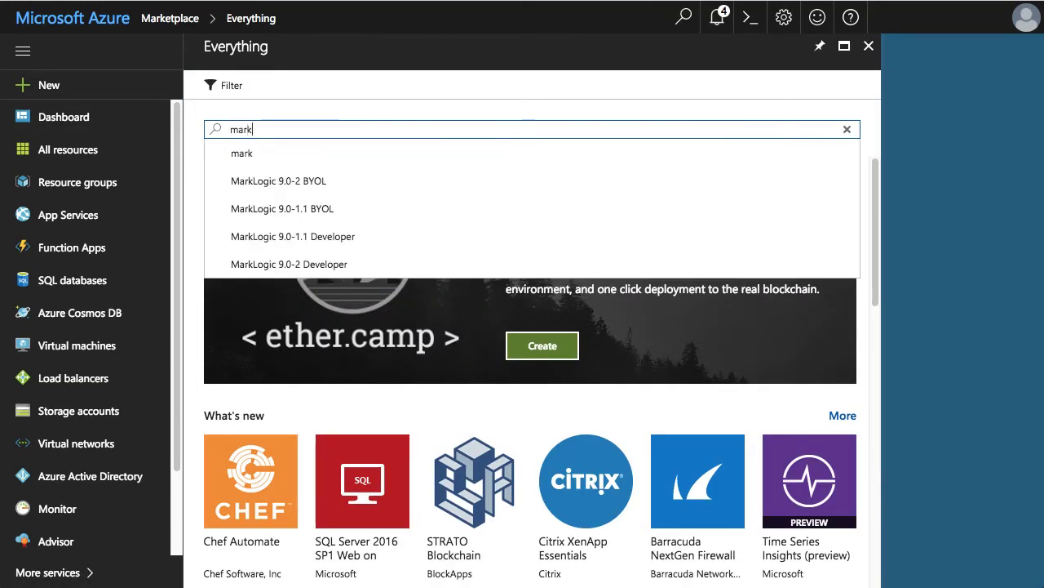
{"action": "left_click", "coordinate": [326, 266]}
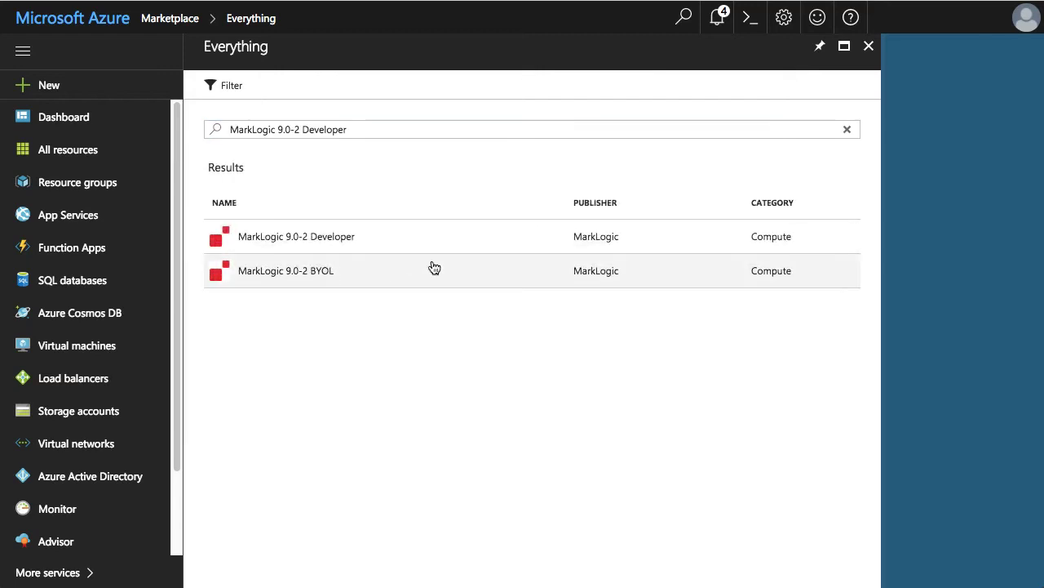
{"action": "left_click", "coordinate": [372, 246]}
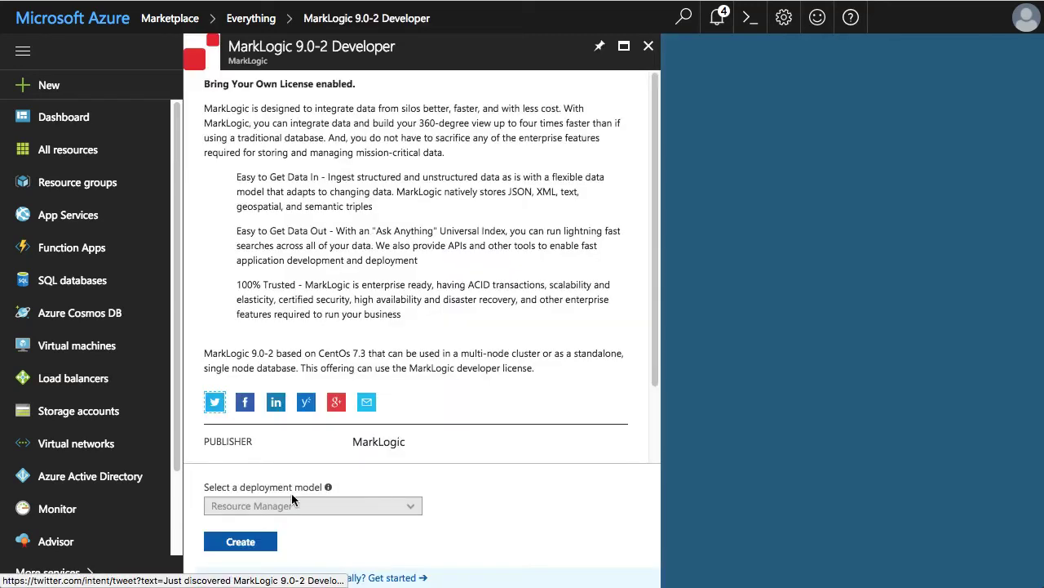
{"action": "left_click", "coordinate": [249, 545]}
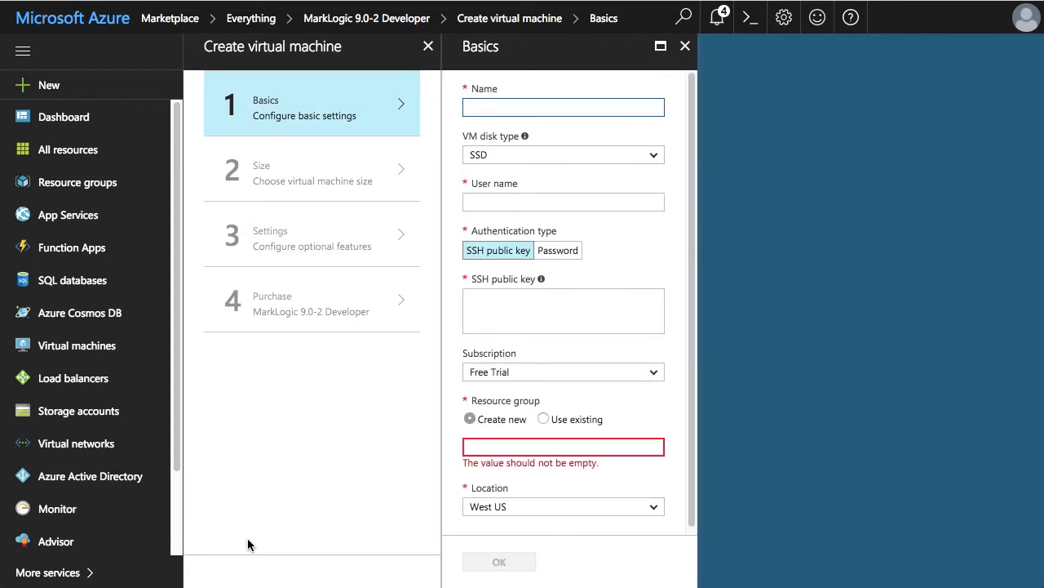
- Name the VM mlu2, enter an admin user name, and use password authentication with a confirmed password
{"action": "type", "text": "mlu2"}
{"action": "key", "text": "Tab"}
{"action": "key", "text": "Tab"}
{"action": "type", "text": "cent"}
{"action": "left_click", "coordinate": [561, 253]}
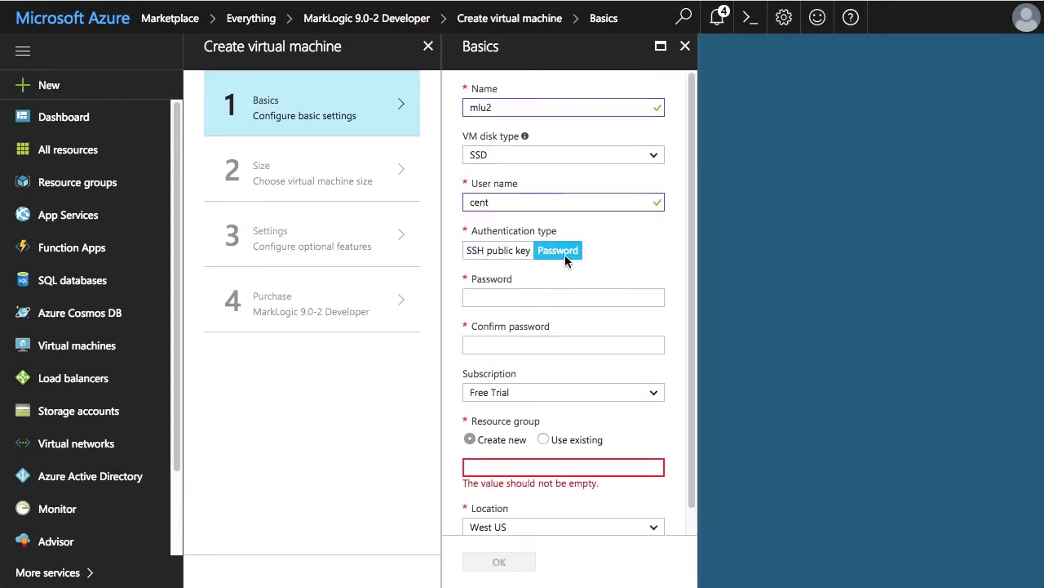
{"action": "left_click", "coordinate": [542, 298]}
{"action": "type", "text": "•••••••••••••••"}
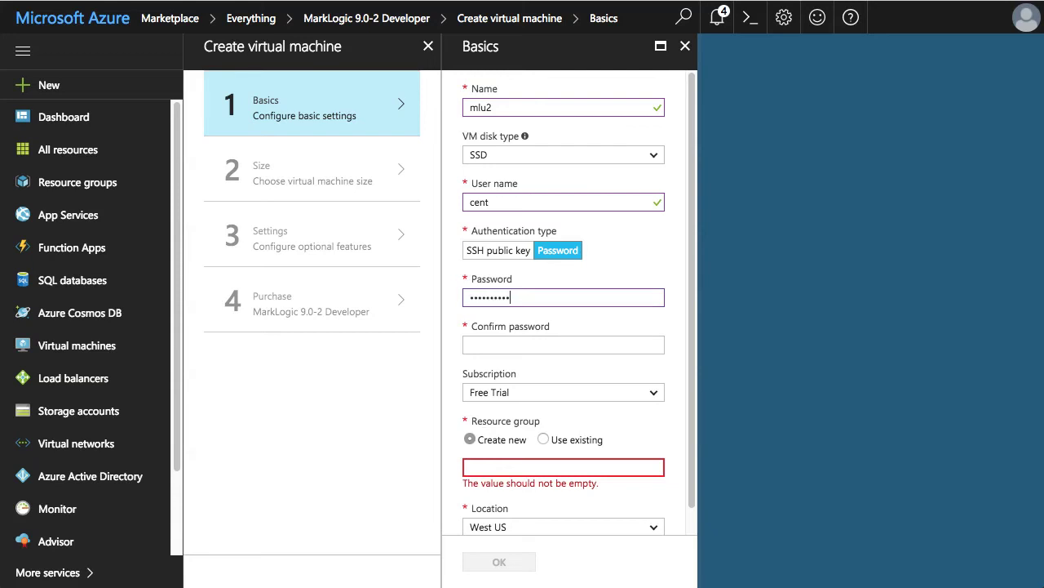
{"action": "type", "text": "•"}
{"action": "key", "text": "Tab"}
{"action": "type", "text": "•••••••••••"}
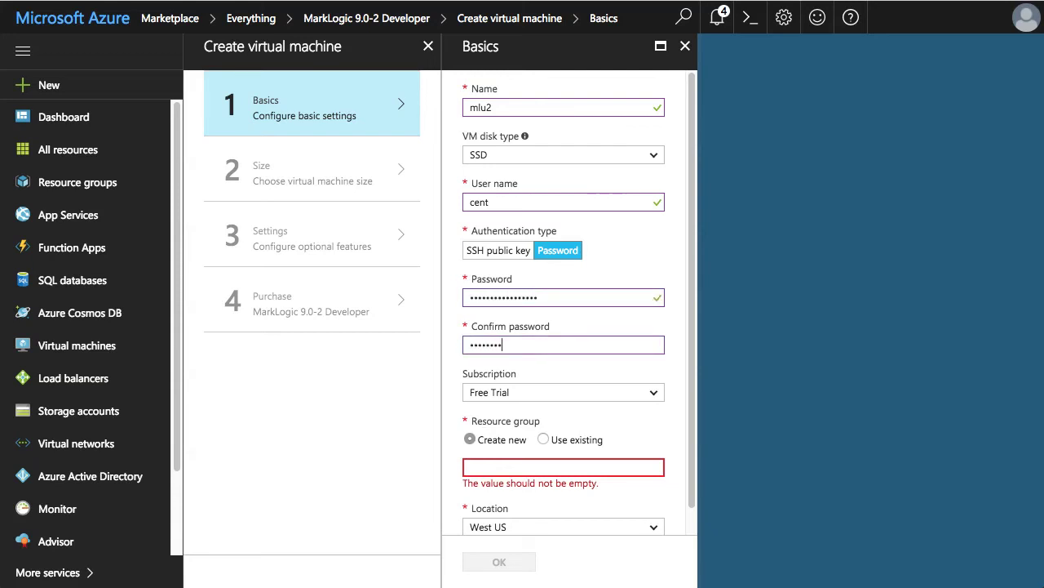
{"action": "type", "text": "•••••"}
- Place the VM in the existing resource group mlu in West US 2 and finish the basics
{"action": "left_click", "coordinate": [535, 464]}
{"action": "type", "text": "mlu"}
{"action": "key", "text": "Tab"}
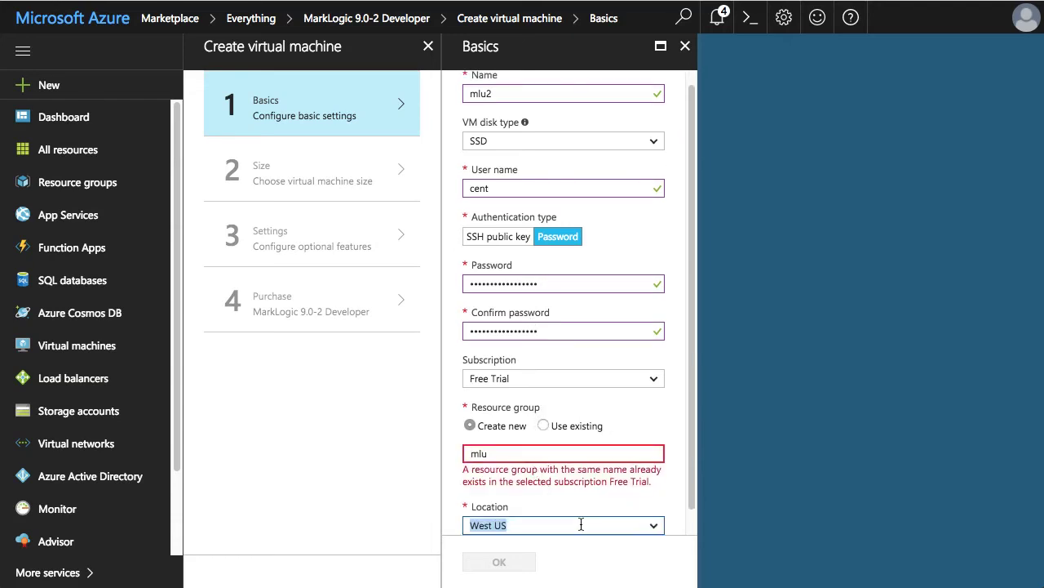
{"action": "left_click", "coordinate": [581, 524]}
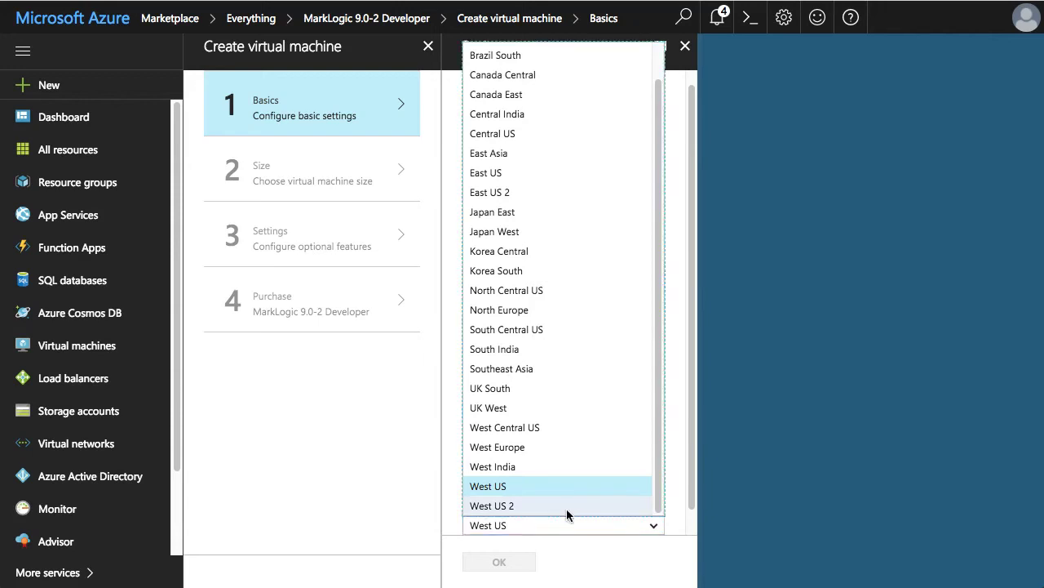
{"action": "left_click", "coordinate": [567, 506]}
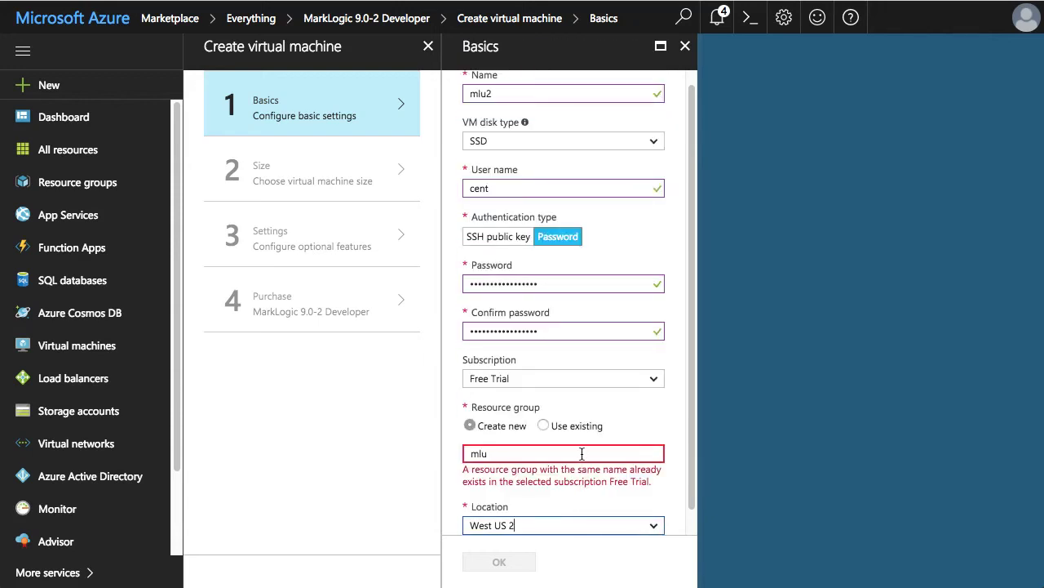
{"action": "left_click", "coordinate": [543, 425]}
{"action": "left_click", "coordinate": [650, 453]}
{"action": "left_click", "coordinate": [645, 476]}
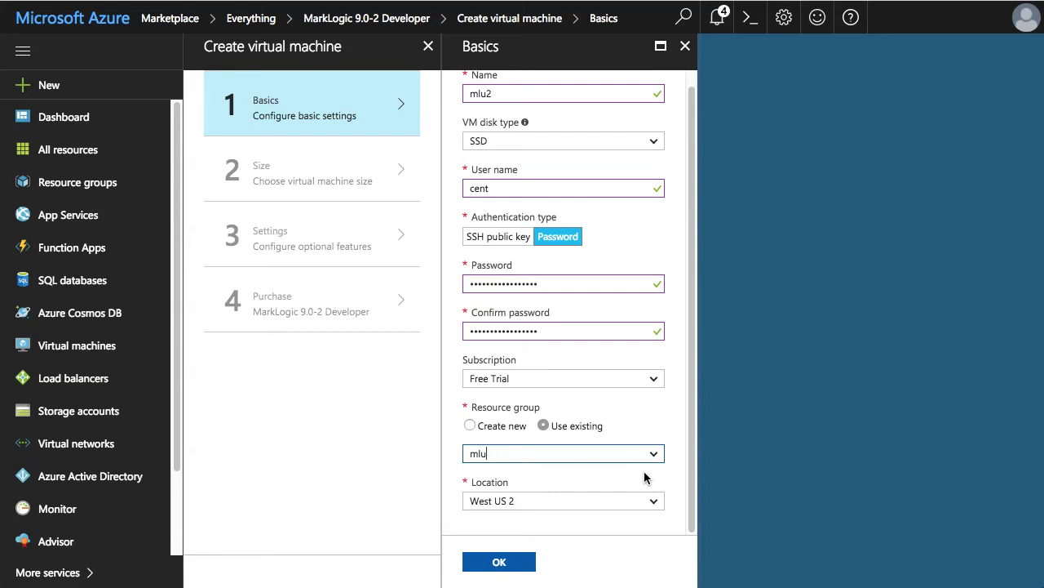
{"action": "left_click", "coordinate": [501, 561]}
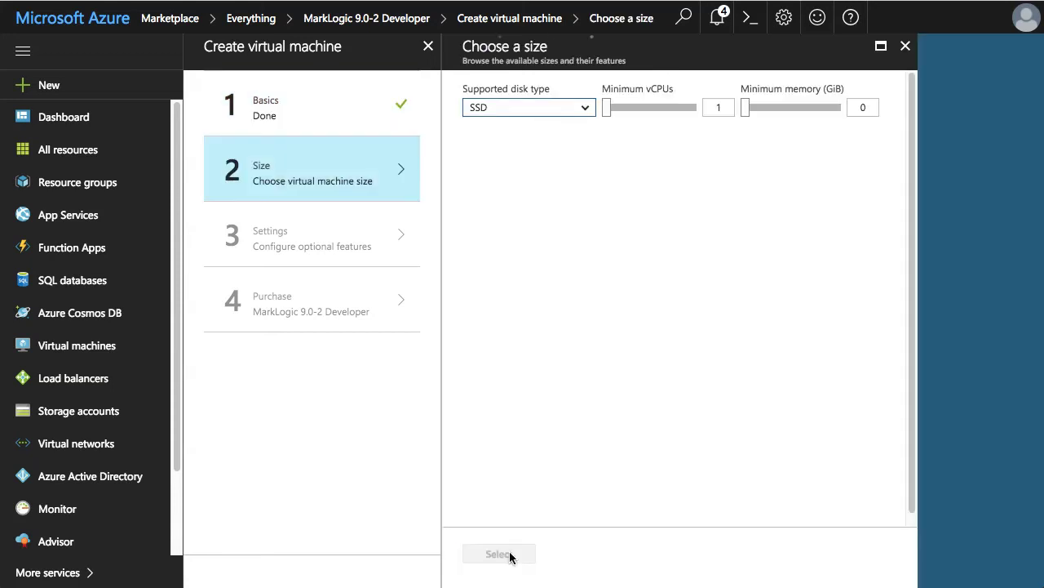
- Filter sizes to at least 4 vCPUs and 2 GiB memory, then select B4MS Standard
{"action": "left_click", "coordinate": [658, 159]}
{"action": "left_click", "coordinate": [876, 160]}
{"action": "type", "text": "2"}
{"action": "key", "text": "Tab"}
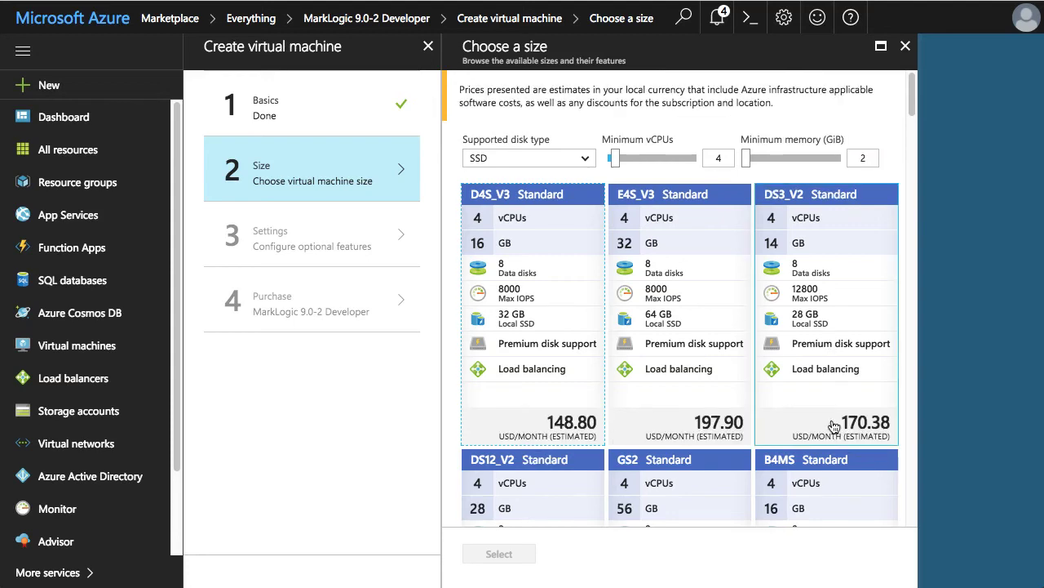
{"action": "scroll", "coordinate": [806, 393], "scroll_direction": "down", "scroll_amount": 6}
{"action": "scroll", "coordinate": [806, 393], "scroll_direction": "down", "scroll_amount": 5}
{"action": "scroll", "coordinate": [709, 450], "scroll_direction": "up", "scroll_amount": 10}
{"action": "scroll", "coordinate": [709, 451], "scroll_direction": "down", "scroll_amount": 3}
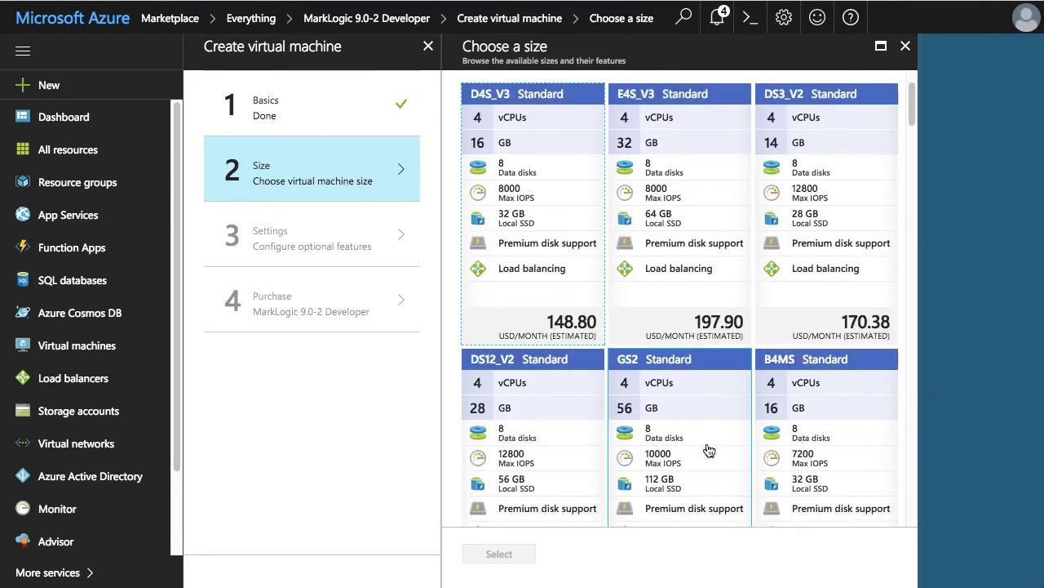
{"action": "left_click", "coordinate": [821, 372]}
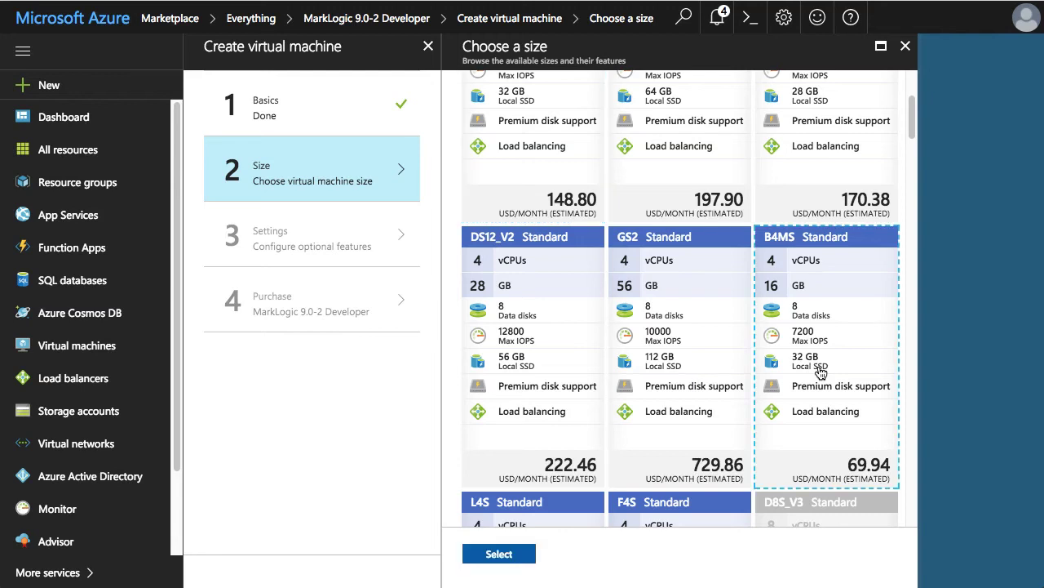
{"action": "left_click", "coordinate": [514, 558]}
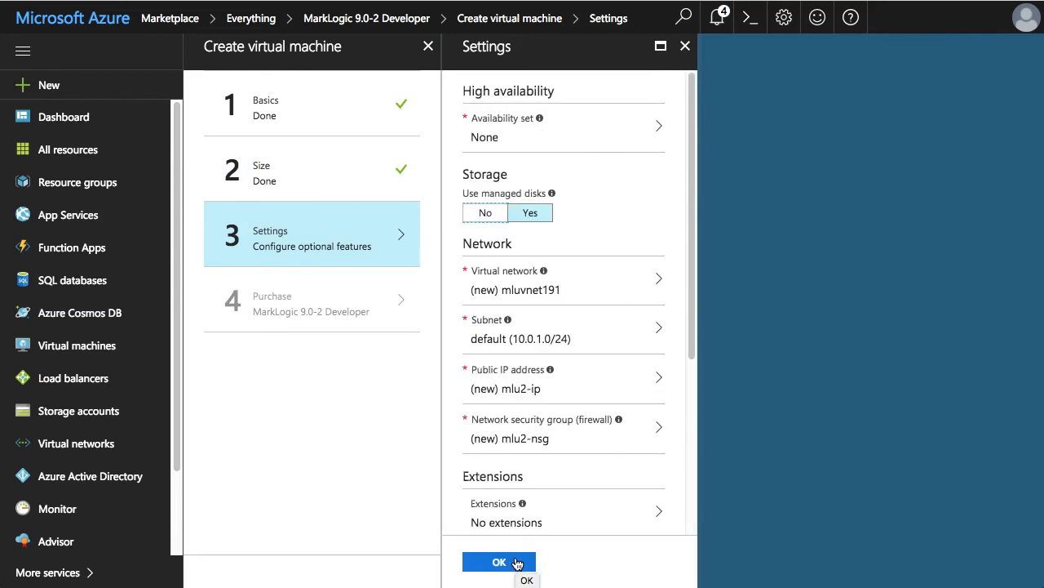
- Accept the default optional settings and purchase the mlu2 virtual machine
{"action": "left_click", "coordinate": [517, 563]}
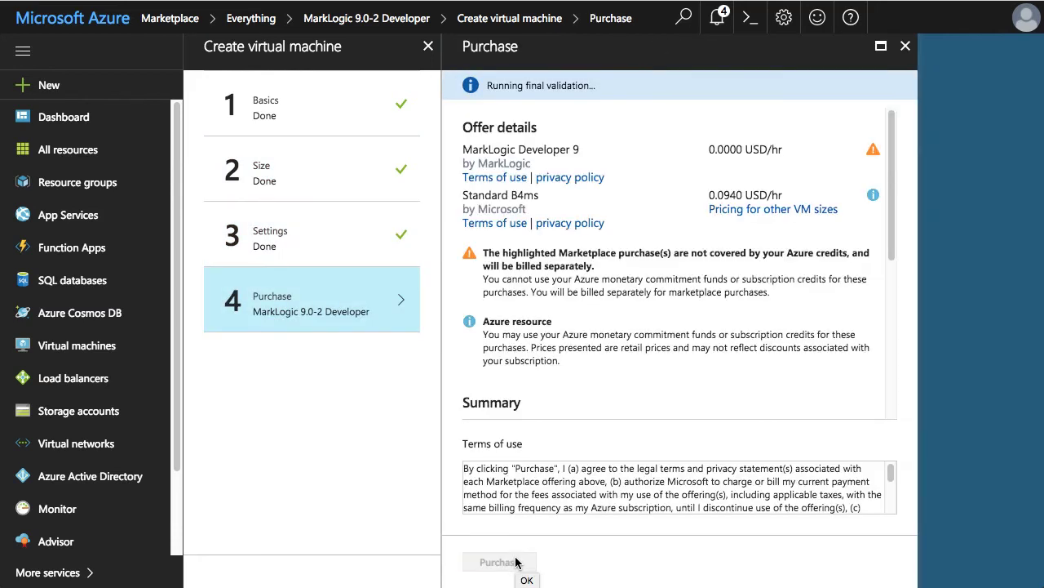
{"action": "left_click", "coordinate": [500, 566]}
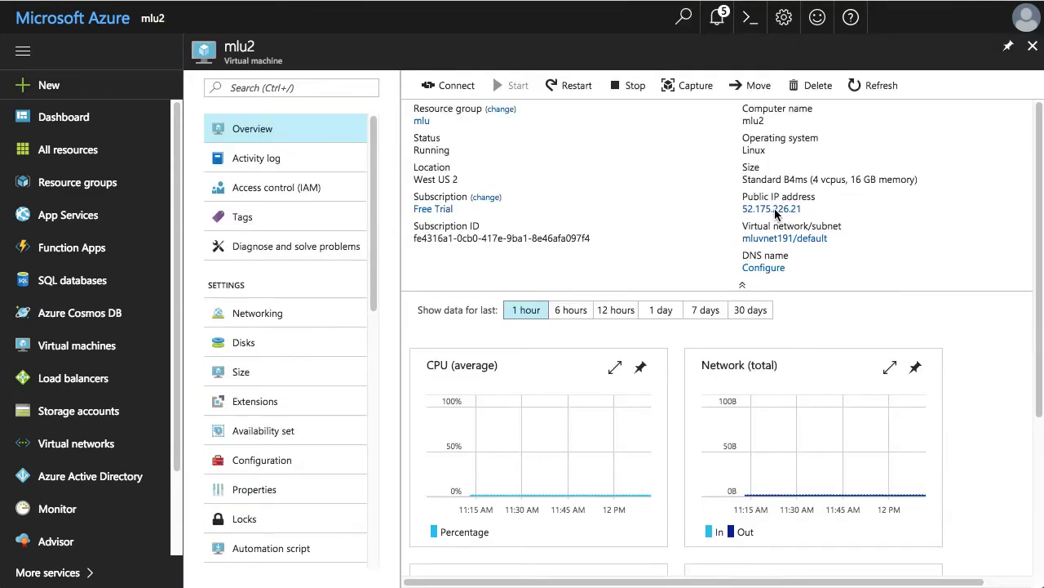
- Save DNS name label mlu-node2 on mlu2's public IP and select its domain suffix
{"action": "left_click", "coordinate": [782, 210]}
{"action": "left_click", "coordinate": [634, 276]}
{"action": "type", "text": "mlu-node2"}
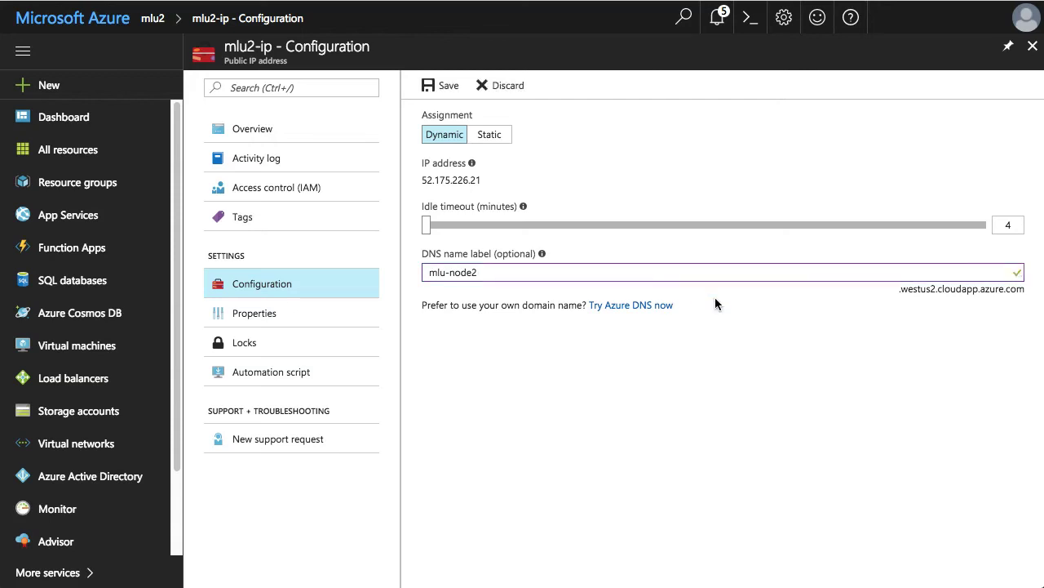
{"action": "left_click", "coordinate": [448, 86]}
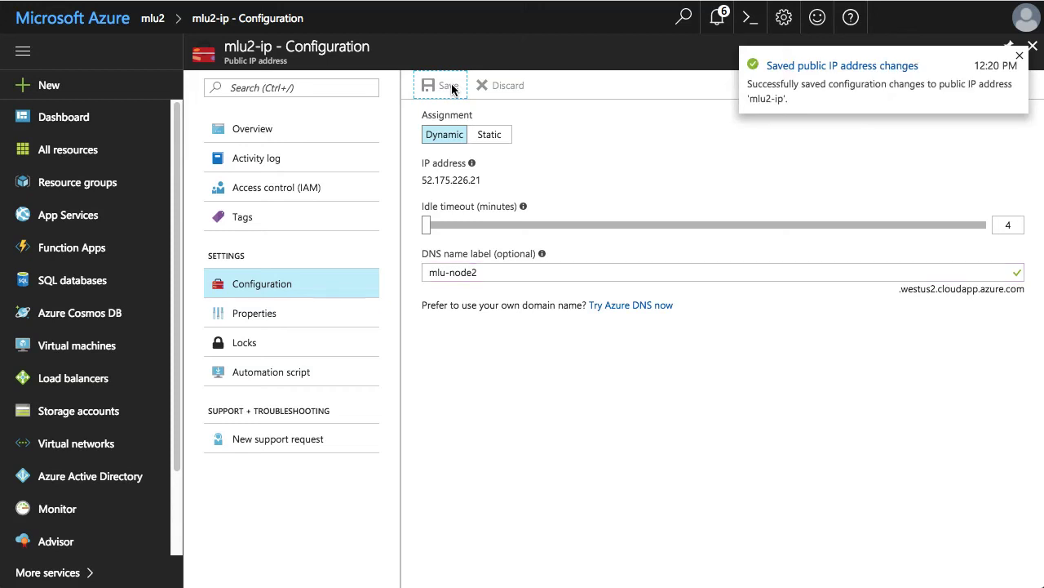
{"action": "left_click_drag", "start_coordinate": [898, 290], "coordinate": [1024, 292]}
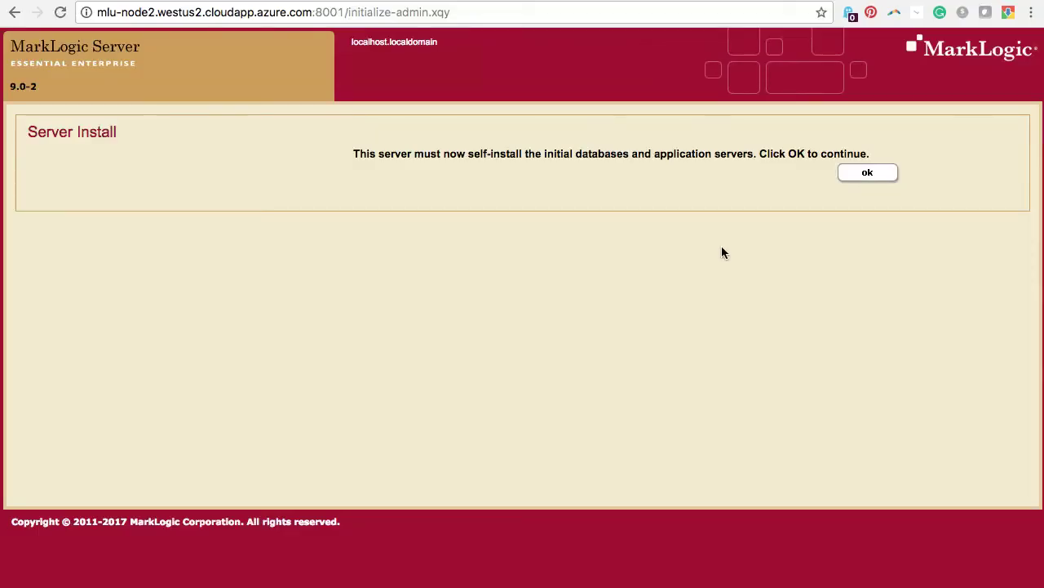
- Install initial databases and app servers on mlu-node2, then select mlu-node1's host name
{"action": "left_click", "coordinate": [879, 180]}
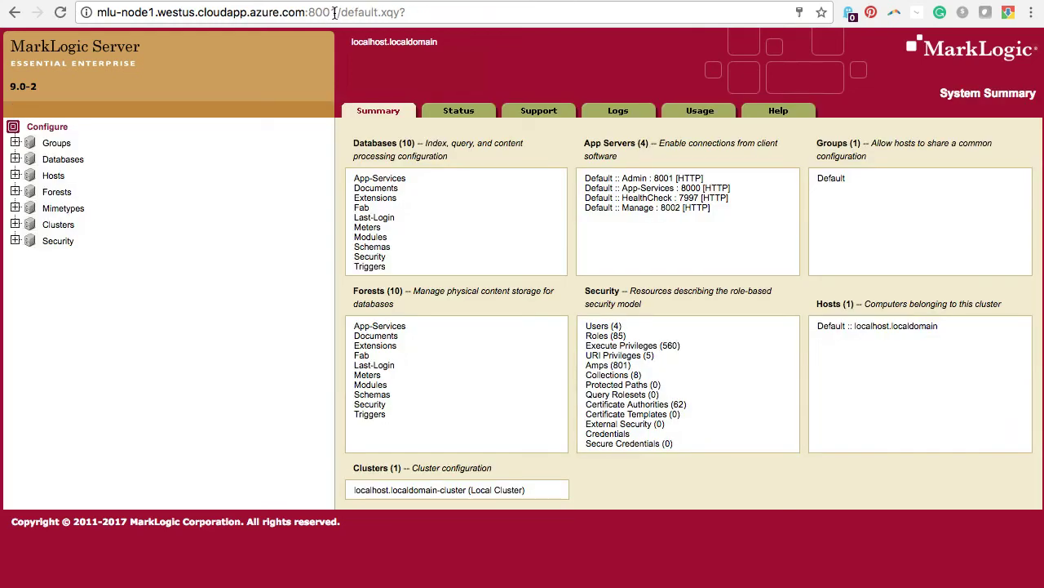
{"action": "left_click_drag", "start_coordinate": [302, 12], "coordinate": [100, 14]}
{"action": "key", "text": "super+c"}
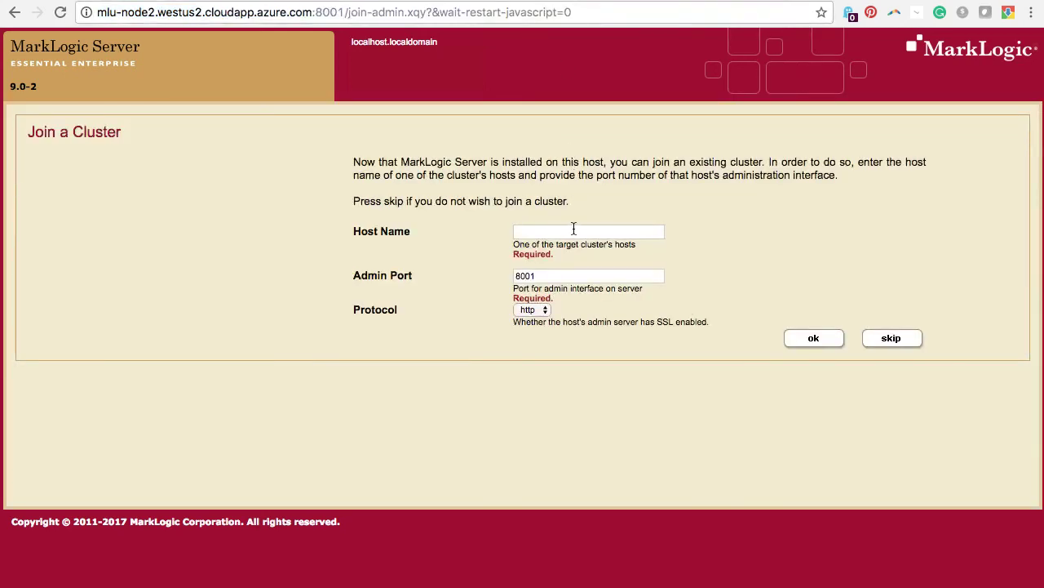
{"action": "left_click", "coordinate": [573, 231]}
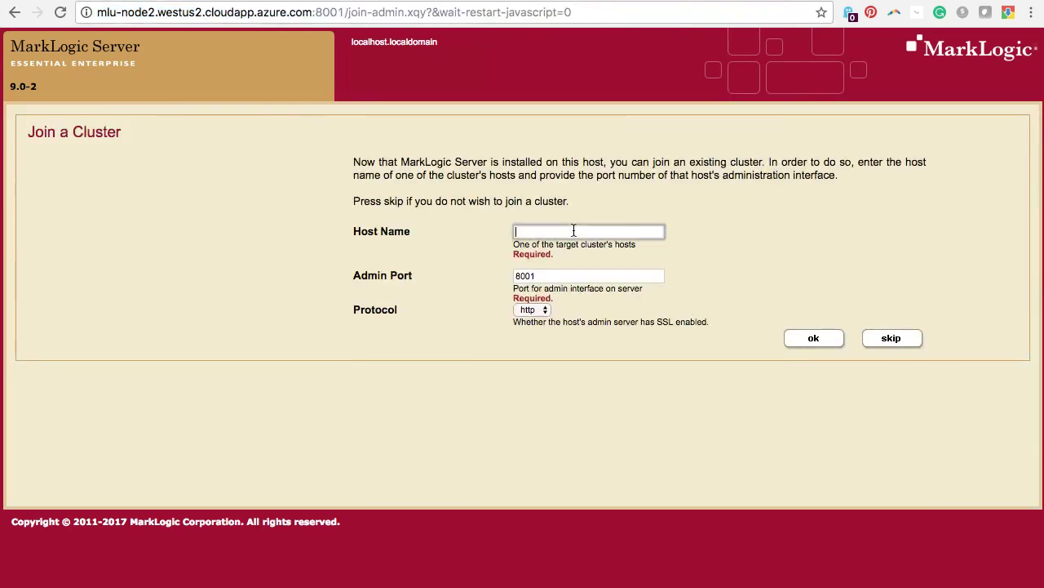
{"action": "key", "text": "super+v"}
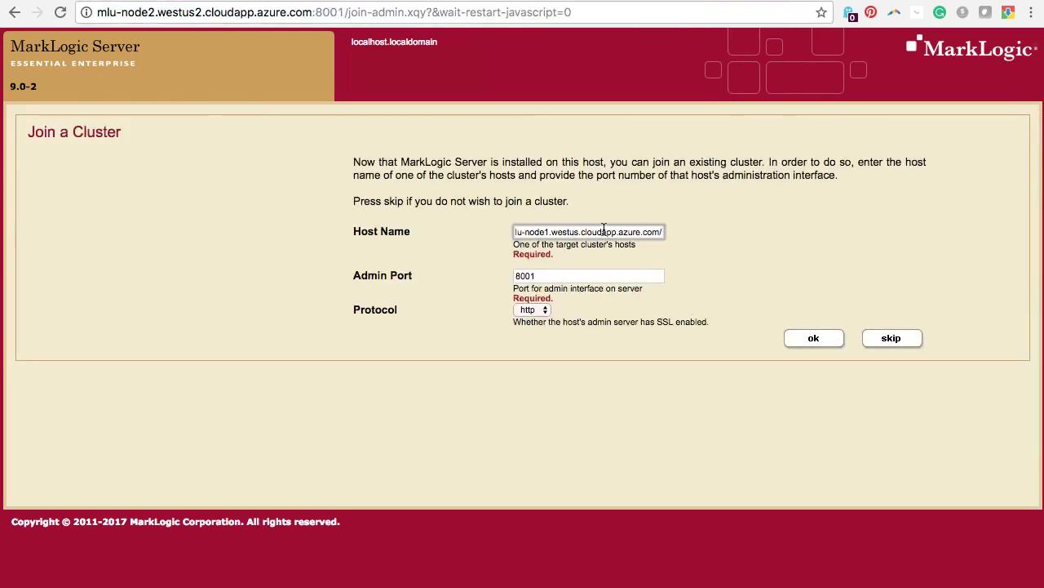
{"action": "key", "text": "super+Left"}
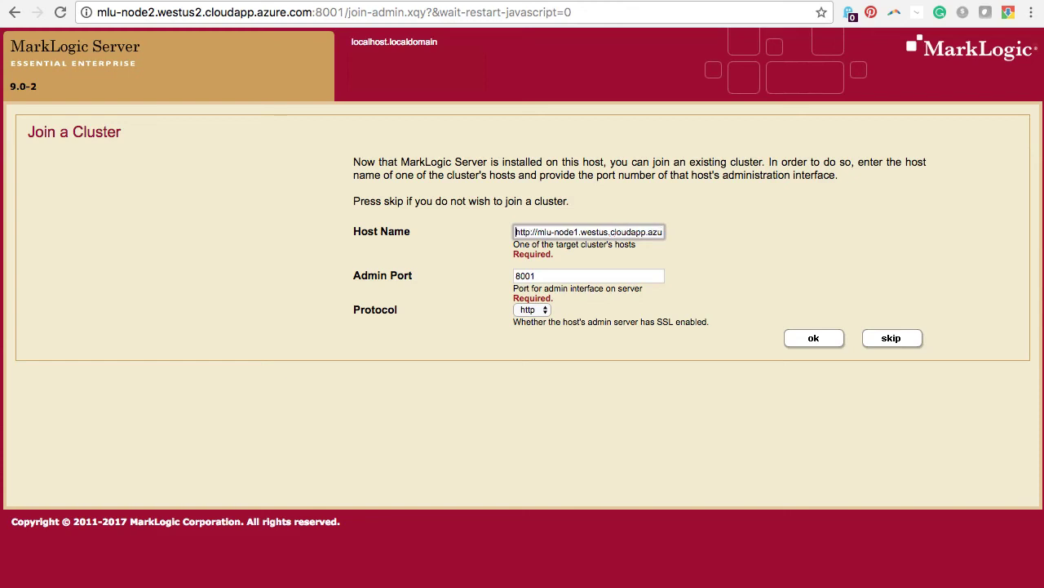
{"action": "key", "text": "Delete"}
{"action": "key", "text": "Delete"}
{"action": "key", "text": "Delete"}
{"action": "key", "text": "Delete"}
{"action": "key", "text": "Delete"}
{"action": "key", "text": "Delete"}
{"action": "key", "text": "Delete"}
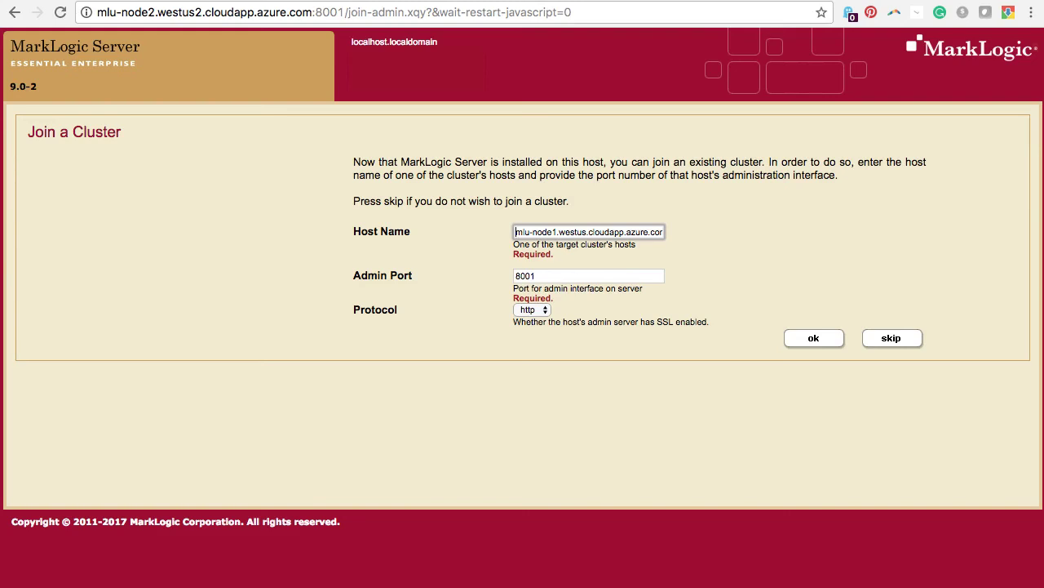
{"action": "left_click", "coordinate": [811, 340]}
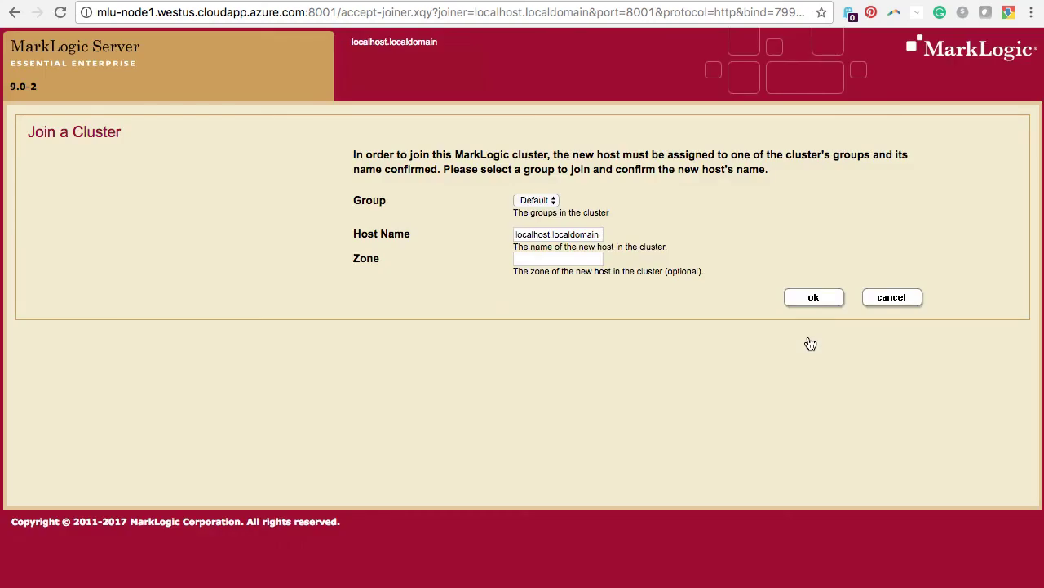
- Add the host as mlu-node2.localdomain in group Default, confirm joining, and transfer the configuration
{"action": "double_click", "coordinate": [519, 232]}
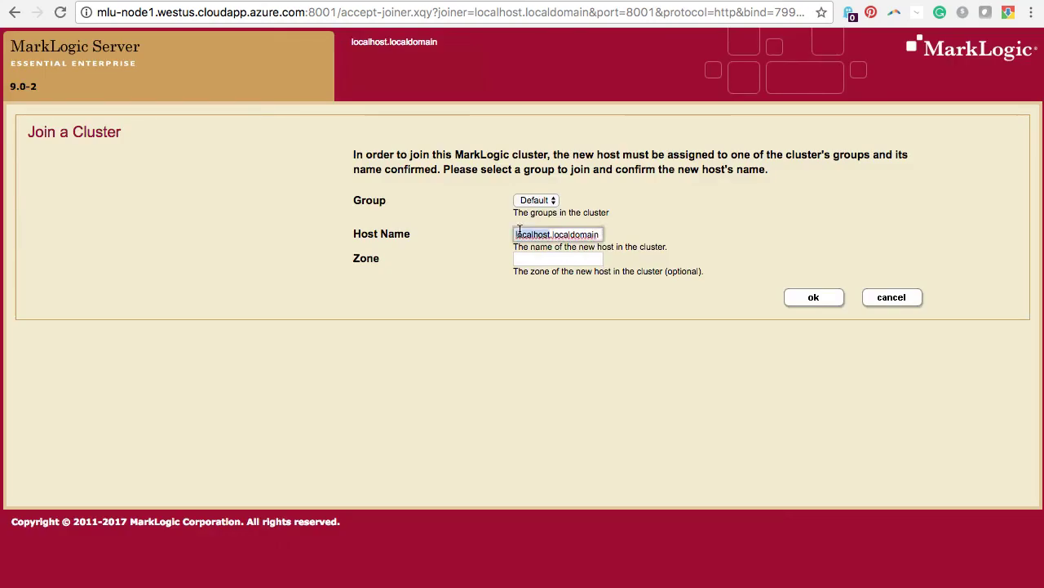
{"action": "type", "text": "mlu-node2"}
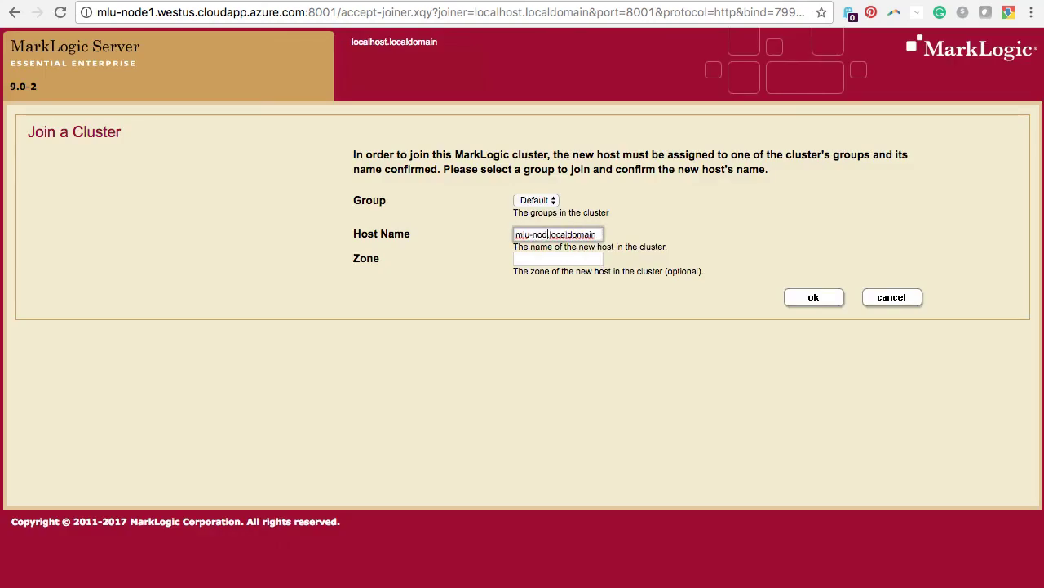
{"action": "left_click", "coordinate": [831, 297]}
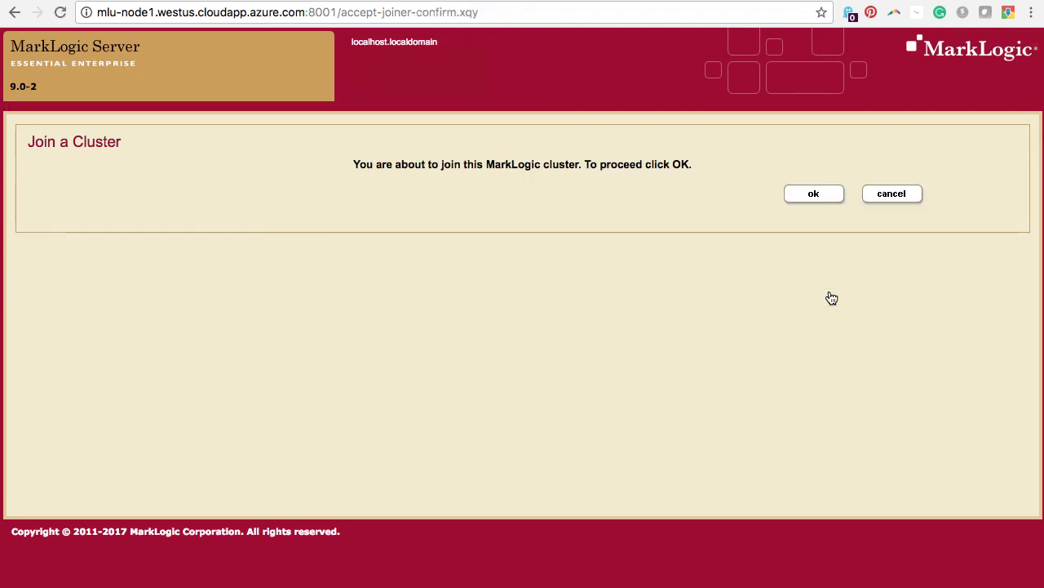
{"action": "left_click", "coordinate": [813, 194]}
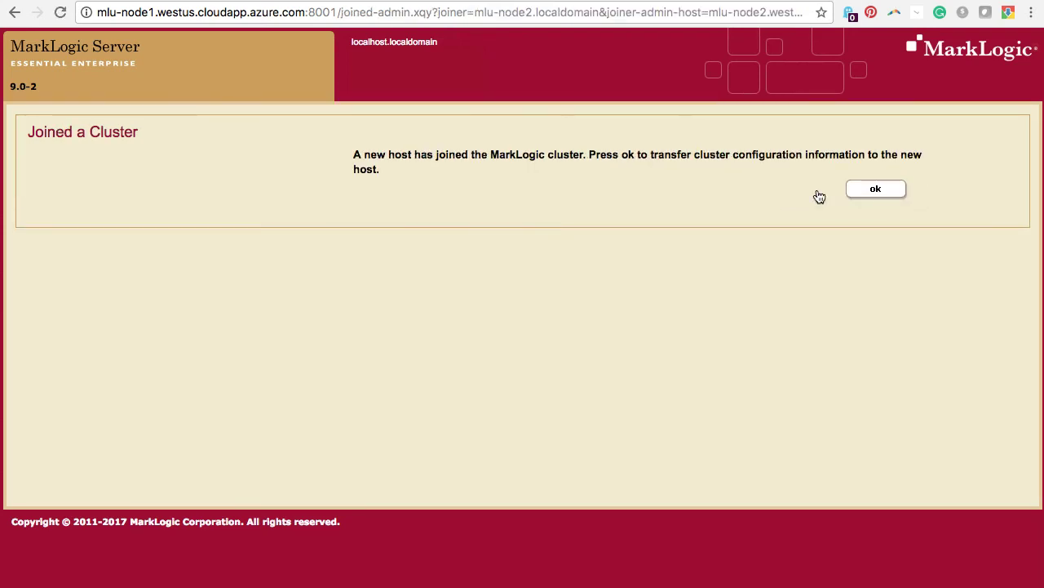
{"action": "left_click", "coordinate": [877, 188]}
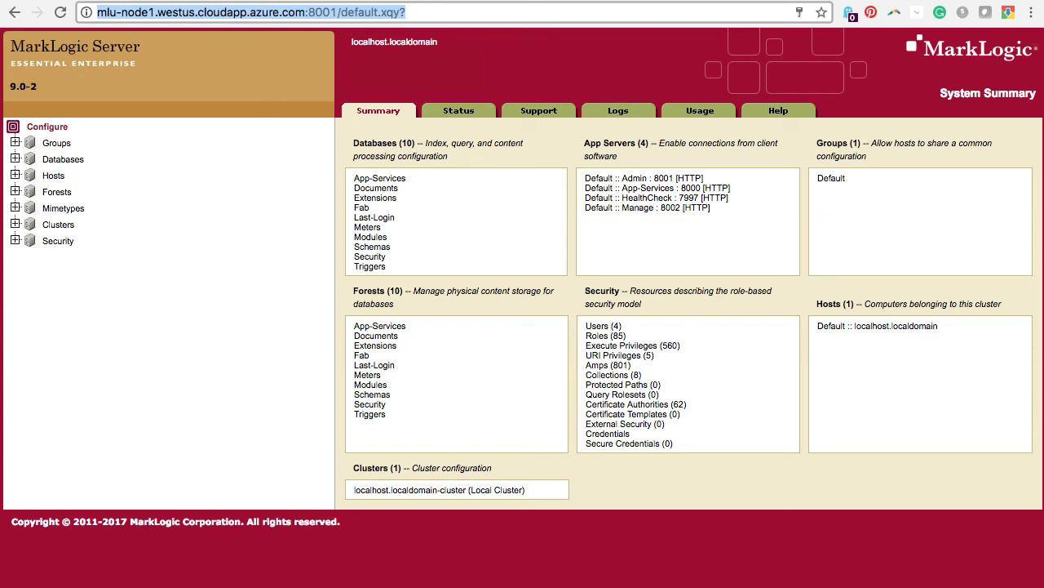
- Reload mlu-node1's System Summary, then advance to the closing Summary slide
{"action": "key", "text": "Return"}
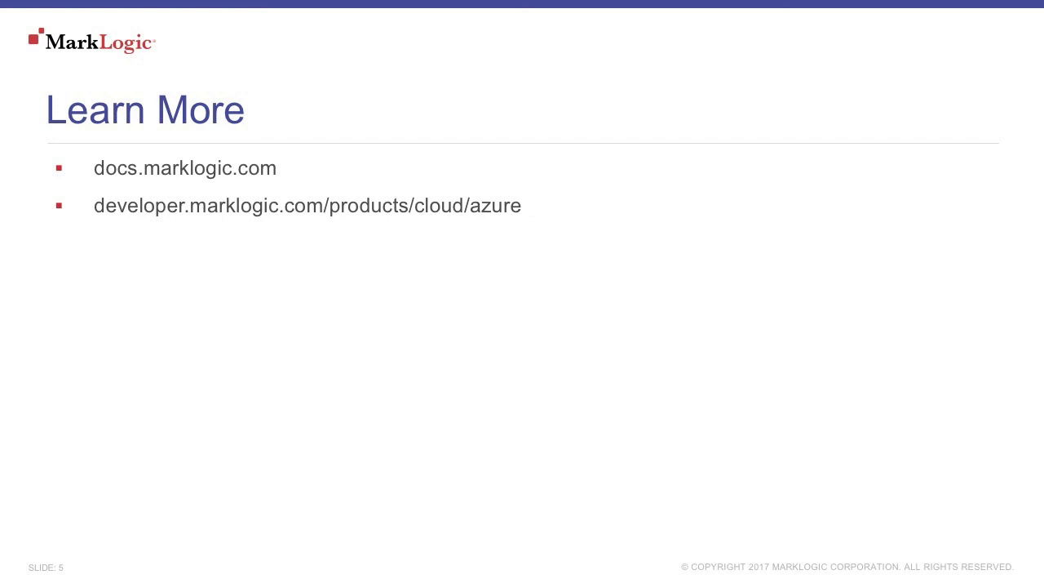
{"action": "key", "text": "Right"}
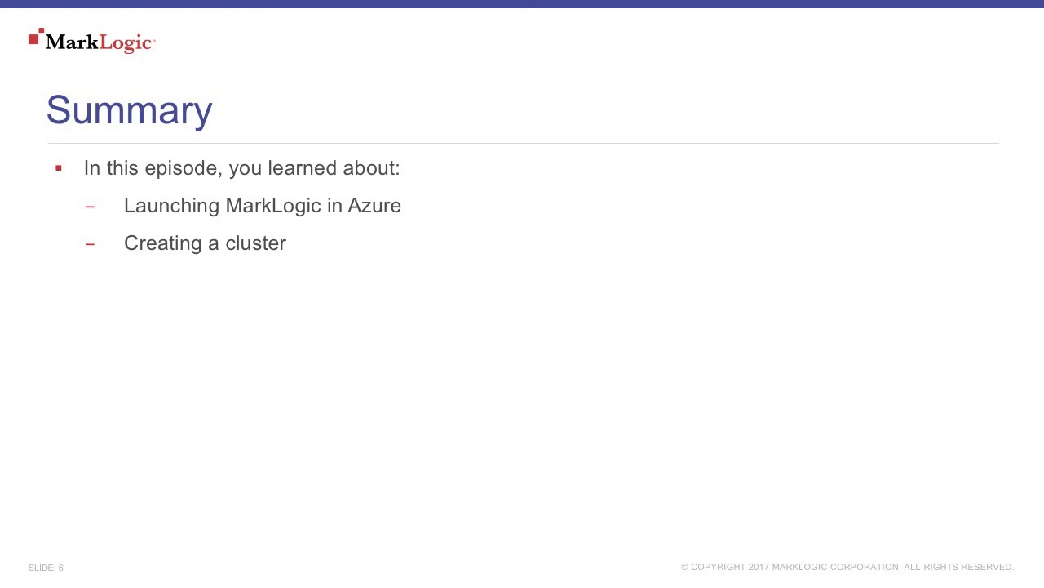